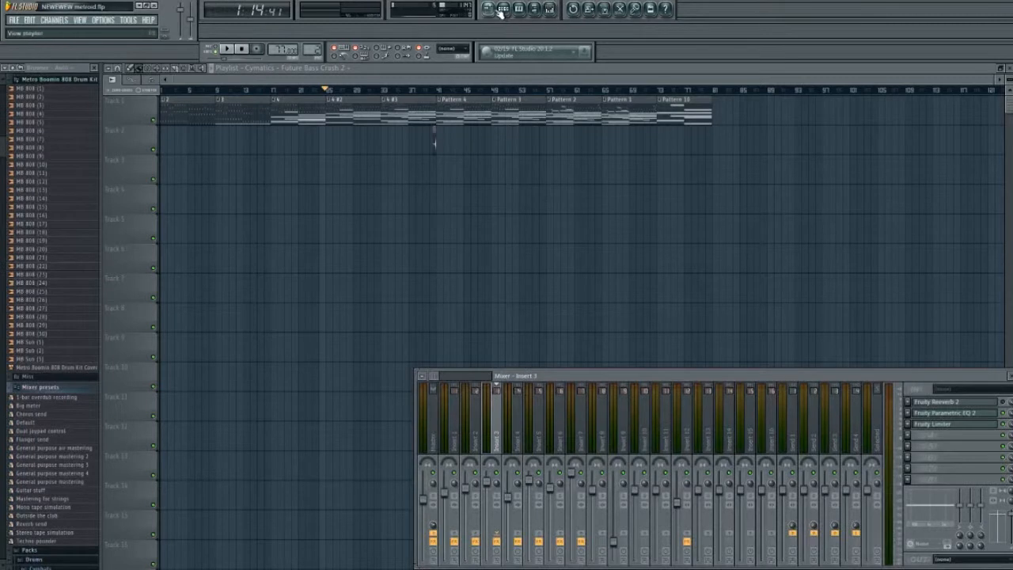
Select the Master track in the mixer and open its Maximus effect
{"action": "left_click", "coordinate": [435, 435]}
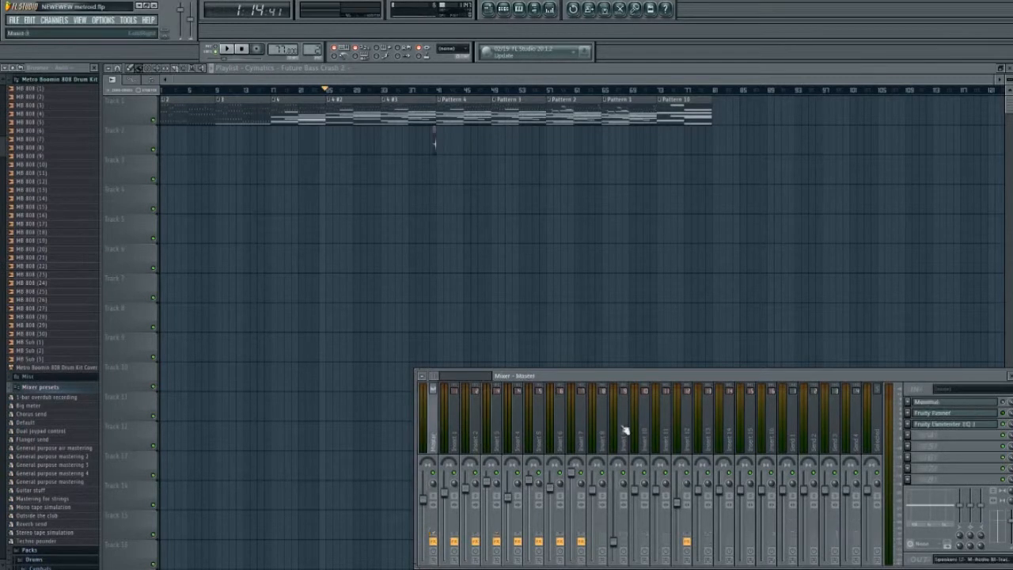
{"action": "left_click", "coordinate": [949, 407]}
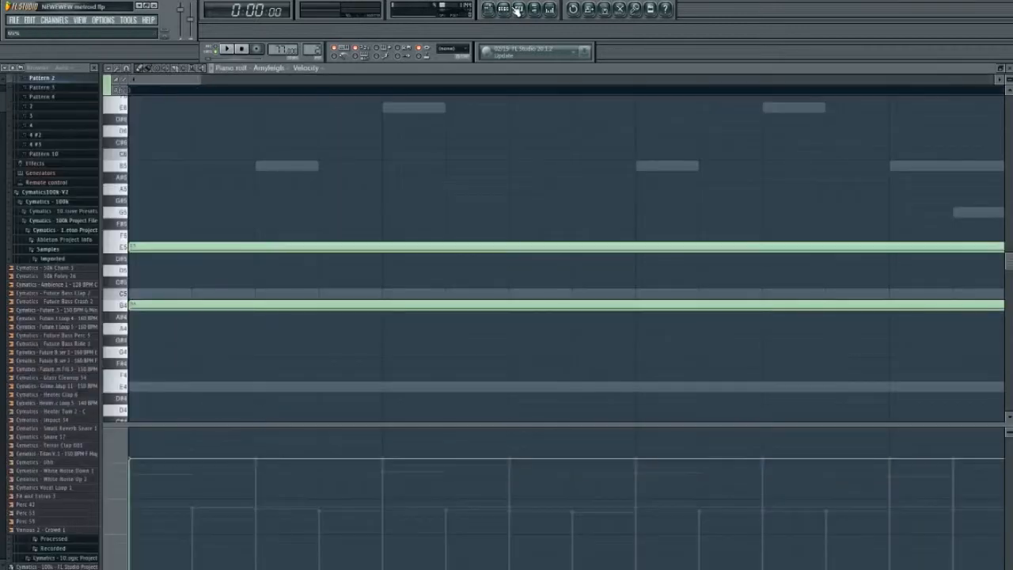
Show the channel rack for Pattern 2 and open the first Omnisphere channel past its splash screen to its loaded patch
{"action": "left_click", "coordinate": [503, 8]}
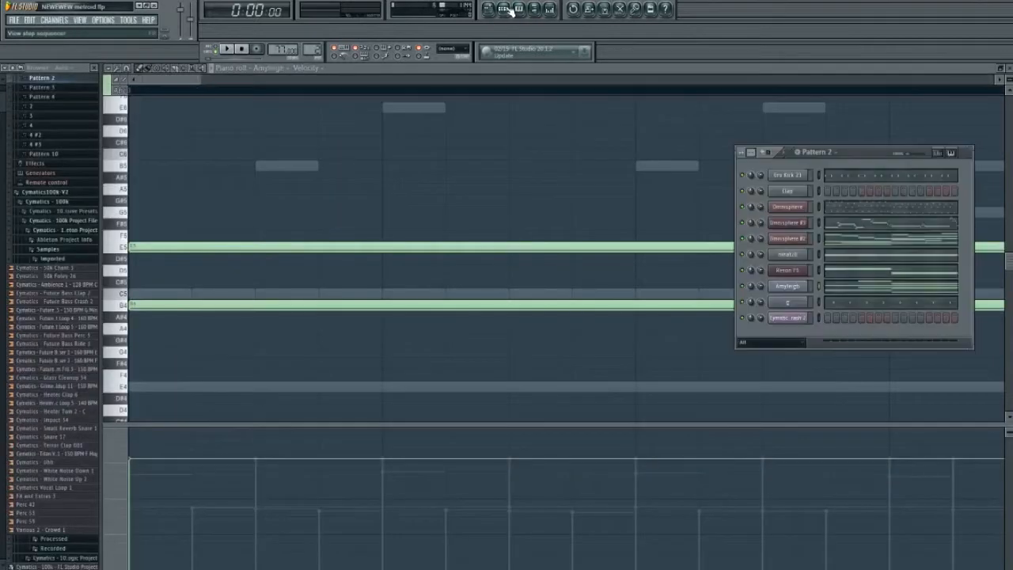
{"action": "left_click", "coordinate": [782, 205]}
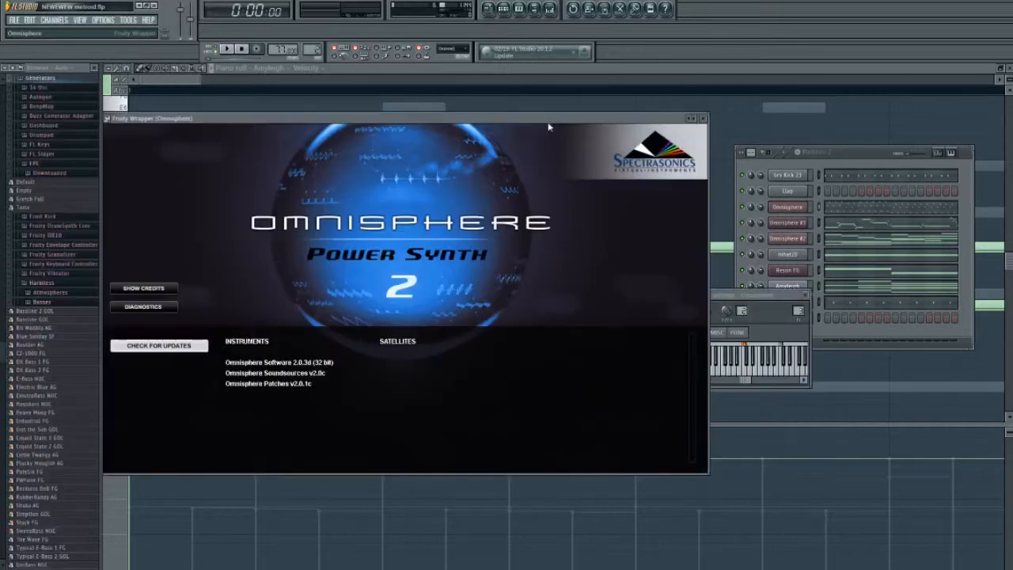
{"action": "left_click", "coordinate": [360, 248]}
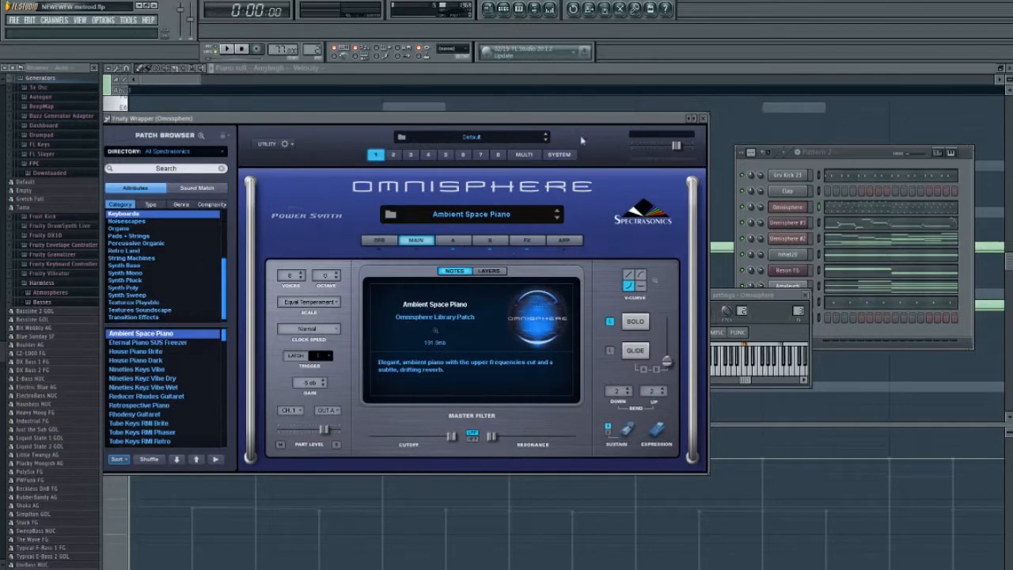
Bring up the mixer beside Omnisphere and listen to its part in Pattern 2, stopping playback at the end
{"action": "left_click", "coordinate": [550, 9]}
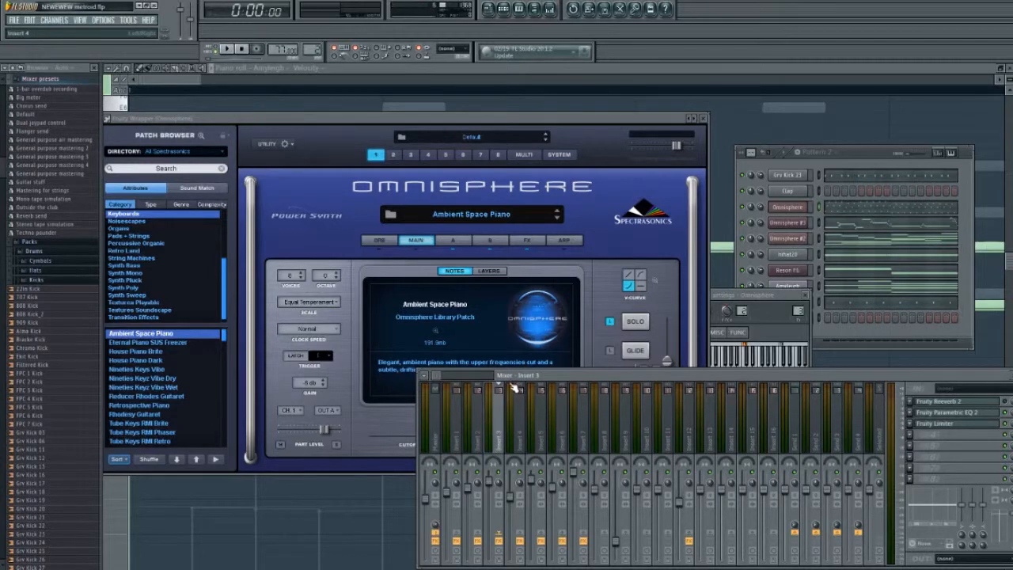
{"action": "key", "text": "space"}
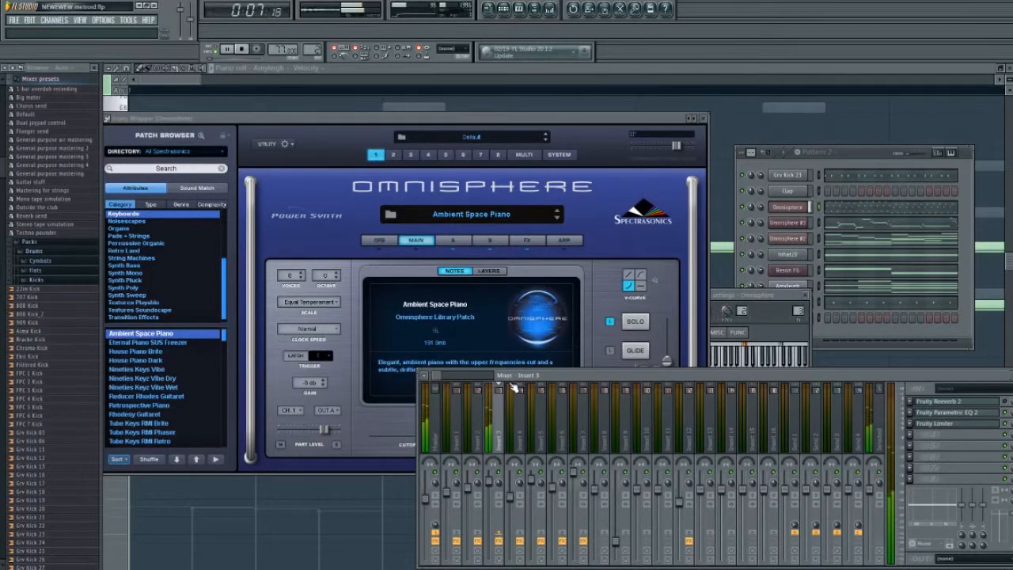
{"action": "key", "text": "space"}
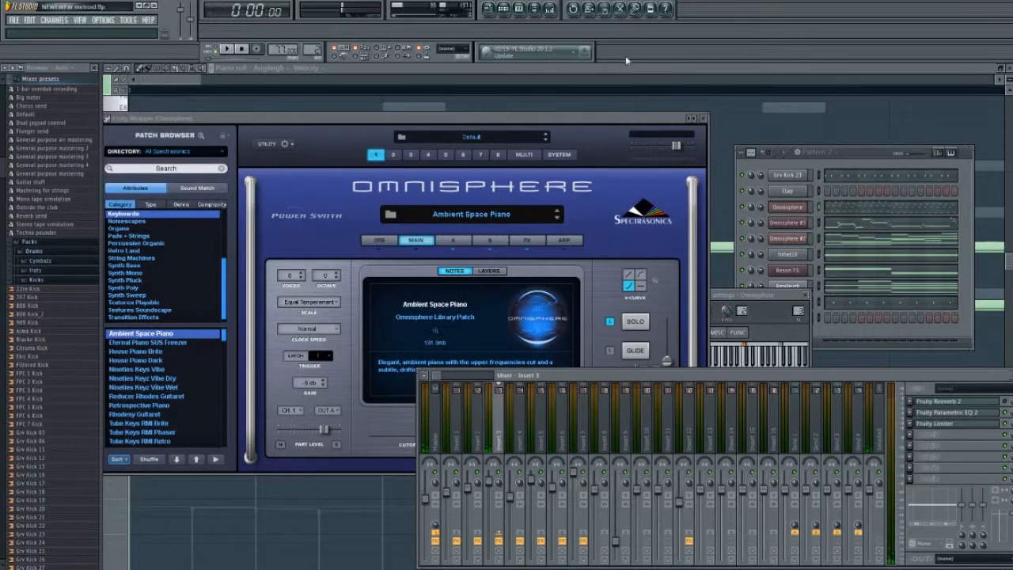
Display the playlist with the channel rack and mixer, and inspect the effects on mixer tracks Insert 2 and Insert 1
{"action": "left_click", "coordinate": [504, 10]}
{"action": "left_click", "coordinate": [489, 9]}
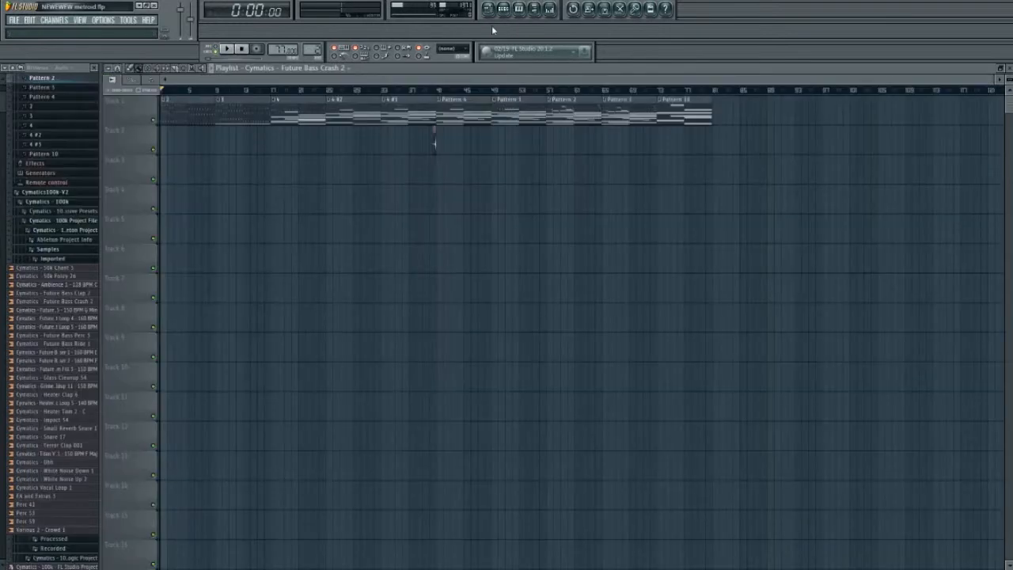
{"action": "left_click", "coordinate": [549, 8]}
{"action": "left_click", "coordinate": [504, 9]}
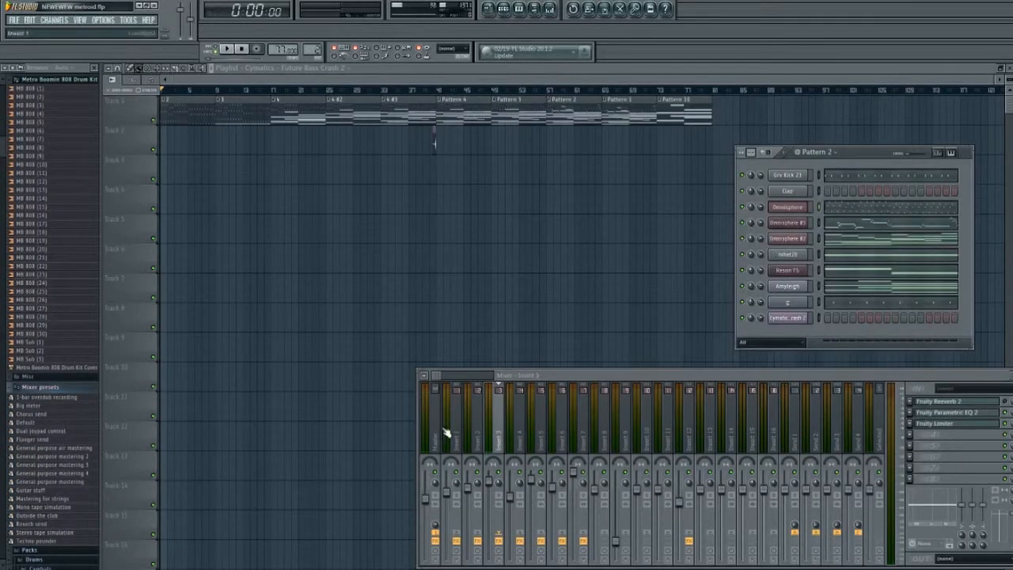
{"action": "left_click", "coordinate": [474, 433]}
{"action": "left_click", "coordinate": [457, 441]}
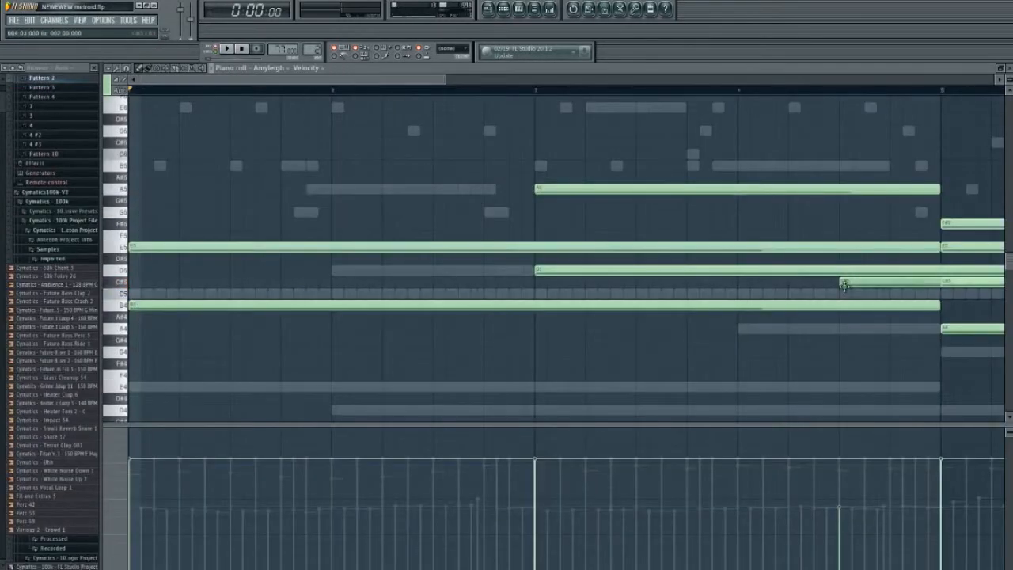
Delete the stray C#5 note before bar 5 in the Amyleigh piano roll and bring the whole chord progression into view
{"action": "right_click", "coordinate": [844, 284]}
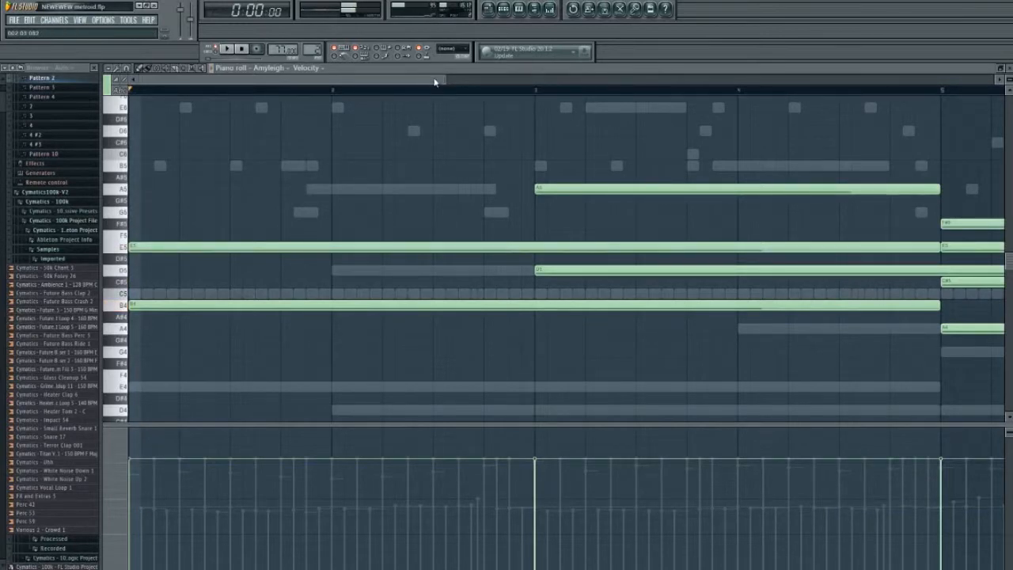
{"action": "scroll", "coordinate": [445, 79], "scroll_direction": "down", "scroll_amount": 3}
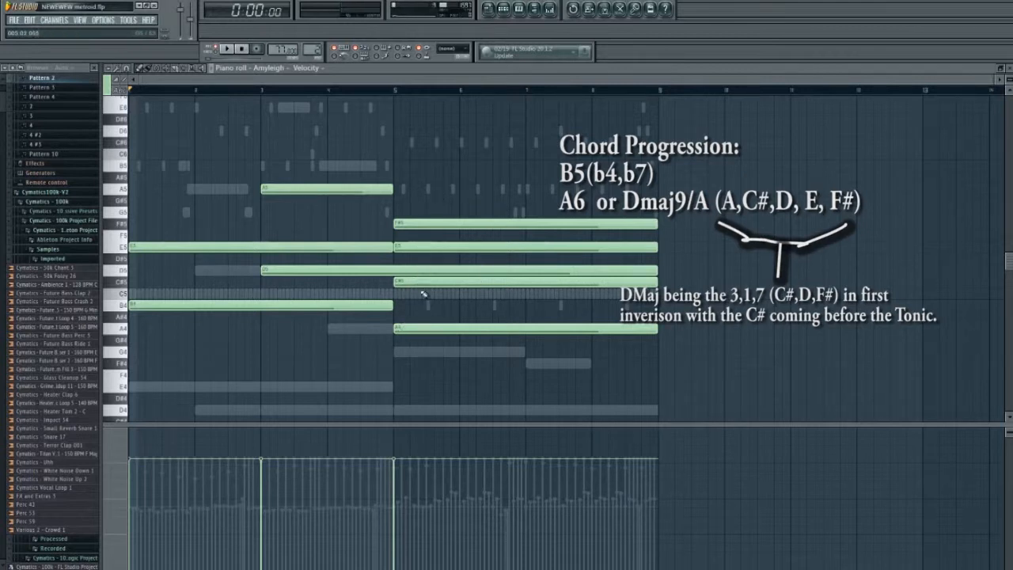
Show the channel rack and mixer over the Amyleigh piano roll and audition Pattern 2 with all its channels
{"action": "left_click", "coordinate": [503, 9]}
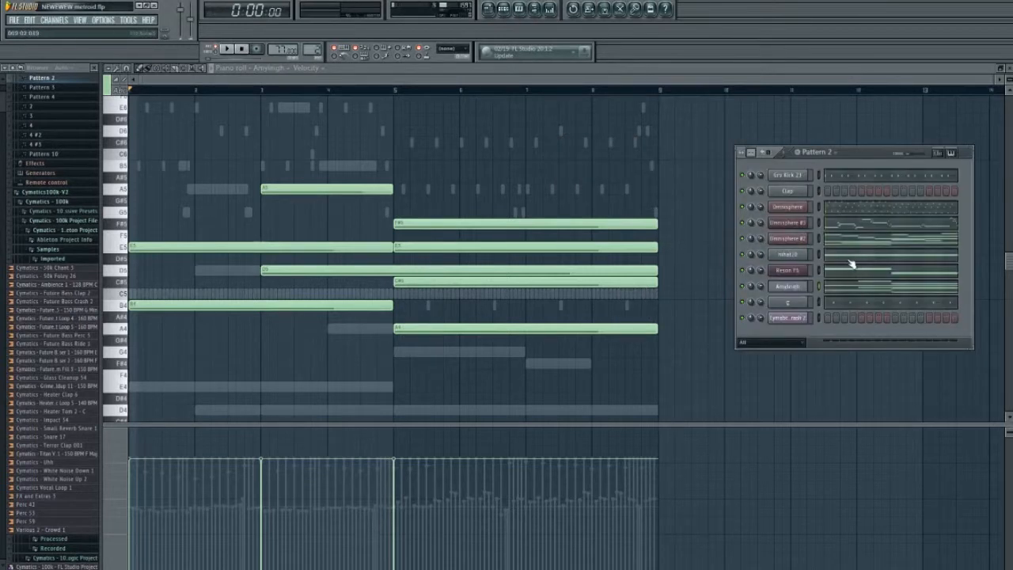
{"action": "left_click", "coordinate": [550, 8]}
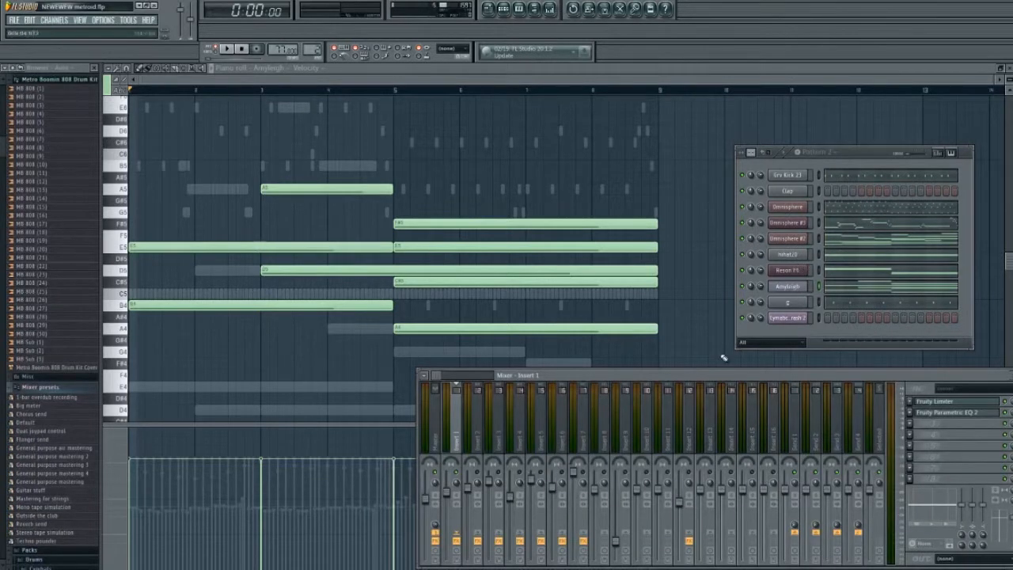
{"action": "key", "text": "space"}
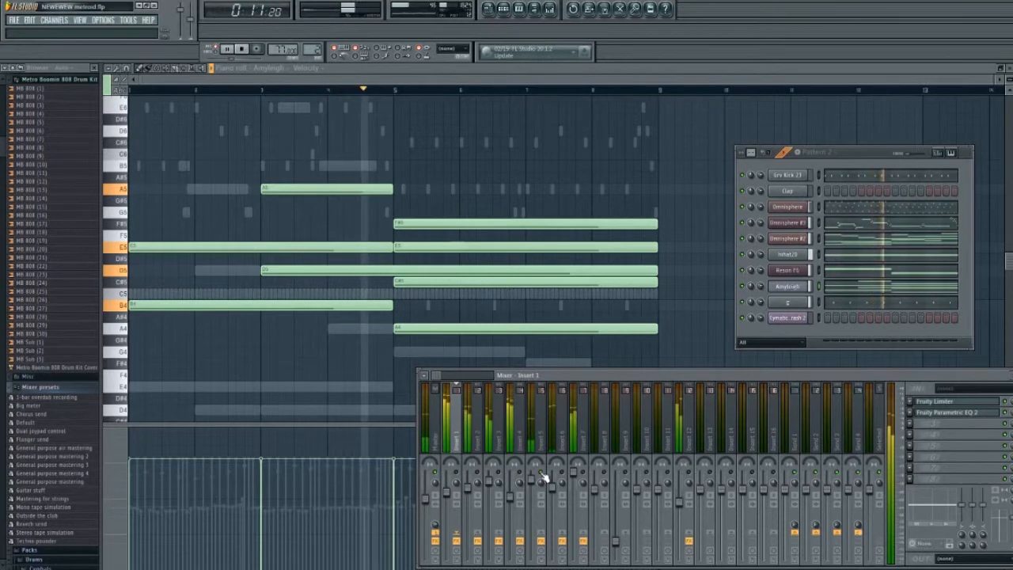
{"action": "key", "text": "space"}
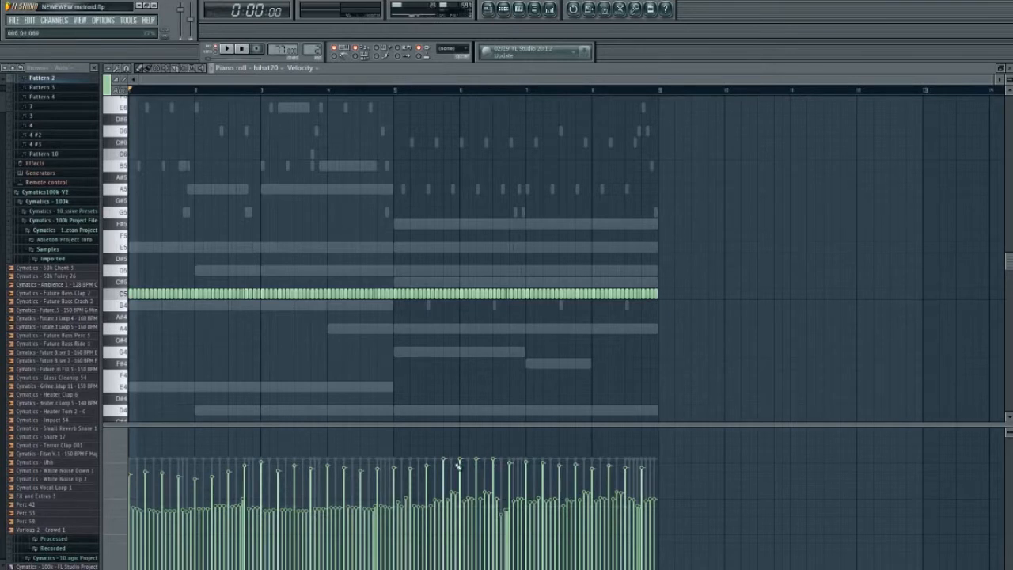
Adjust the velocities of the hihat20 notes just before bar 6 and around the middle of bar 6
{"action": "left_click_drag", "start_coordinate": [452, 472], "coordinate": [455, 500]}
{"action": "left_click", "coordinate": [499, 466]}
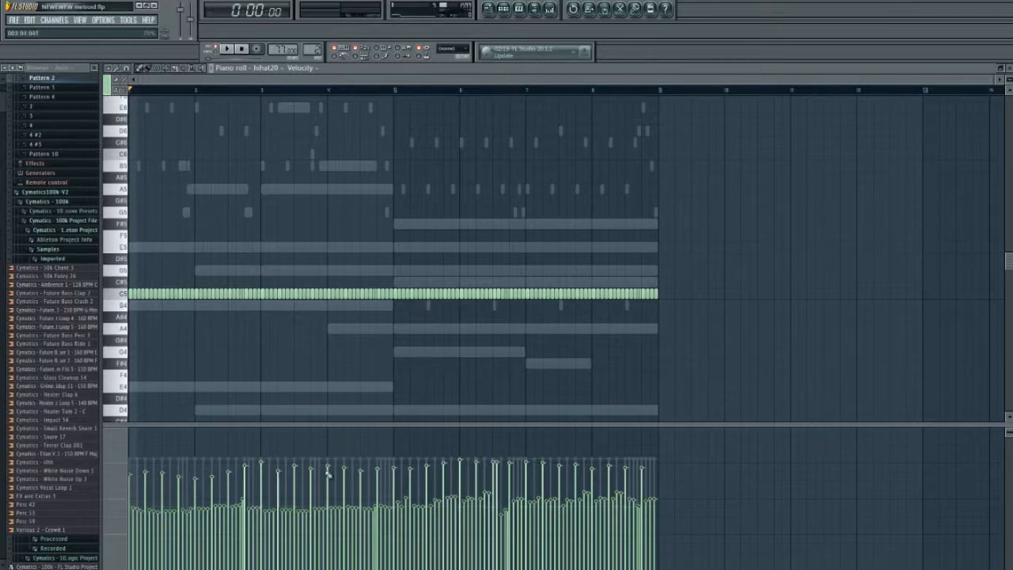
{"action": "left_click_drag", "start_coordinate": [500, 472], "coordinate": [504, 493]}
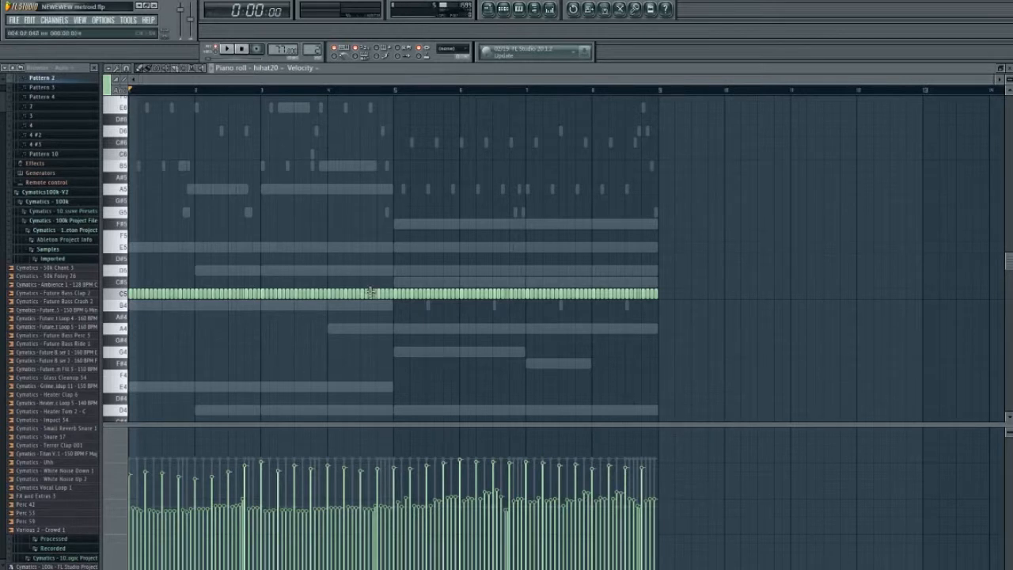
Bring back the mixer and channel rack, open the Reson FG channel's Harmless synth and move its window clear of them
{"action": "left_click", "coordinate": [552, 10]}
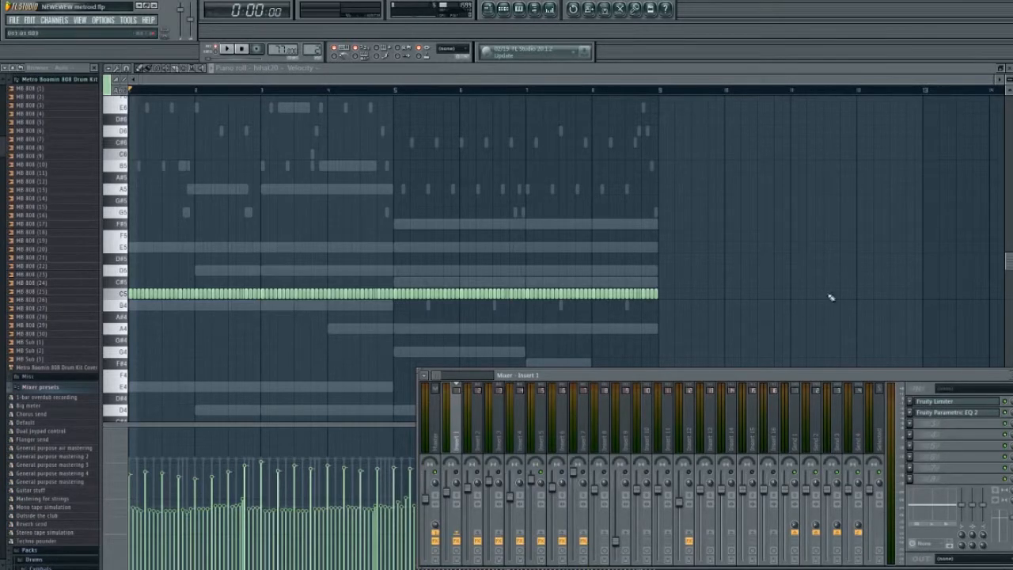
{"action": "left_click", "coordinate": [504, 9]}
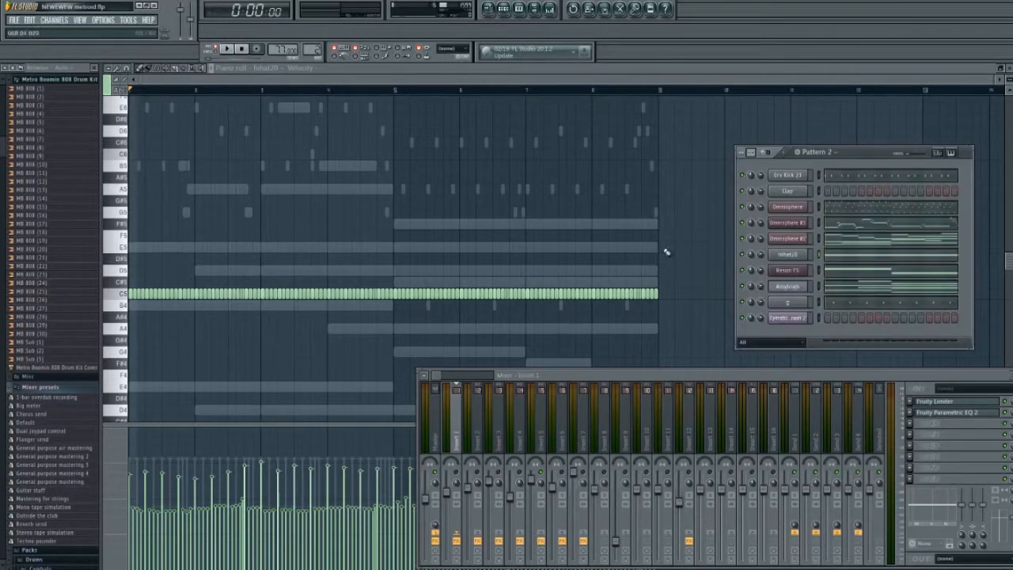
{"action": "left_click", "coordinate": [801, 272]}
{"action": "left_click_drag", "start_coordinate": [339, 250], "coordinate": [322, 79]}
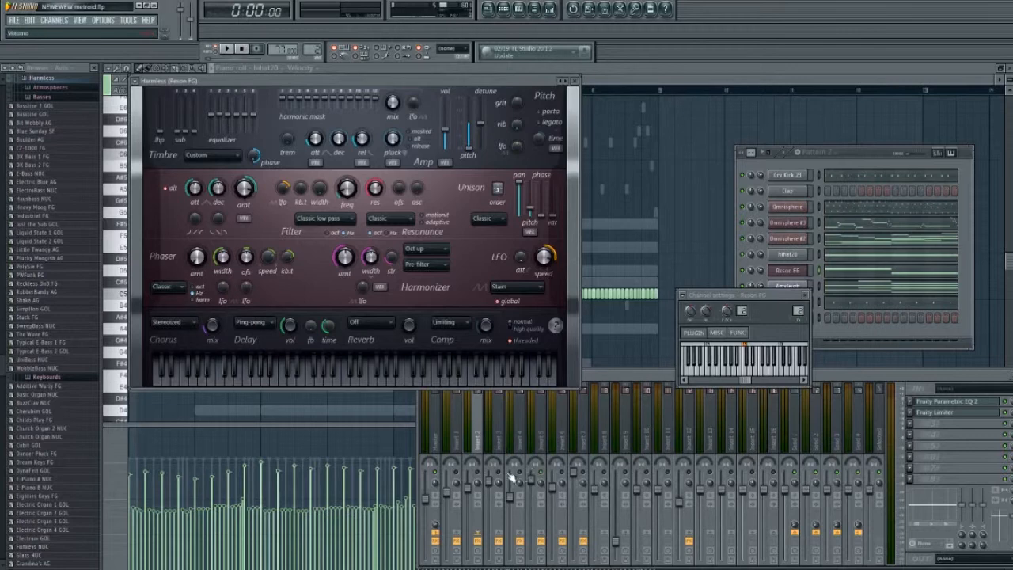
Audition Pattern 2 while examining the Reson FG synth settings and the mixer levels, stopping playback at the end
{"action": "left_click", "coordinate": [481, 478]}
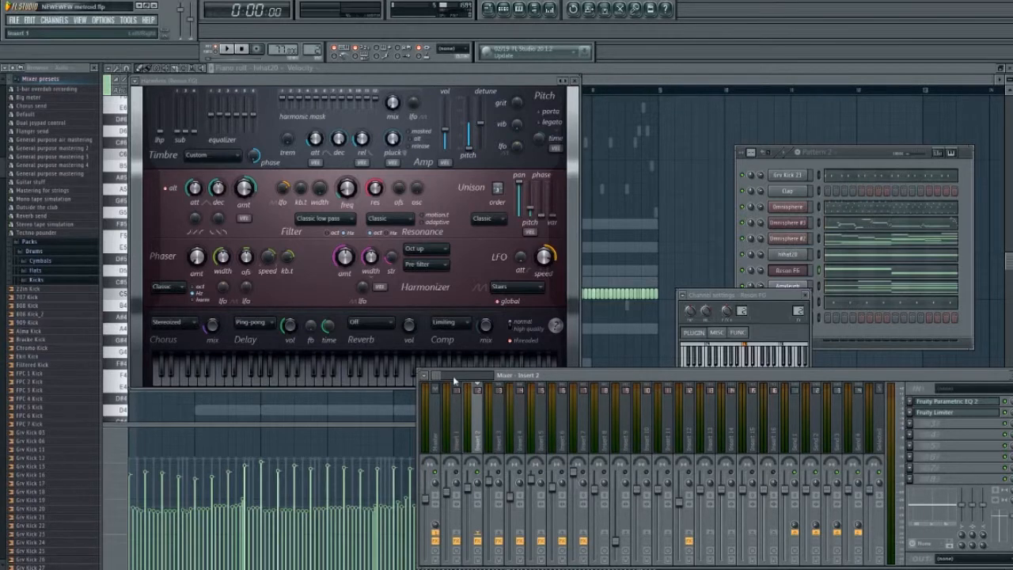
{"action": "key", "text": "space"}
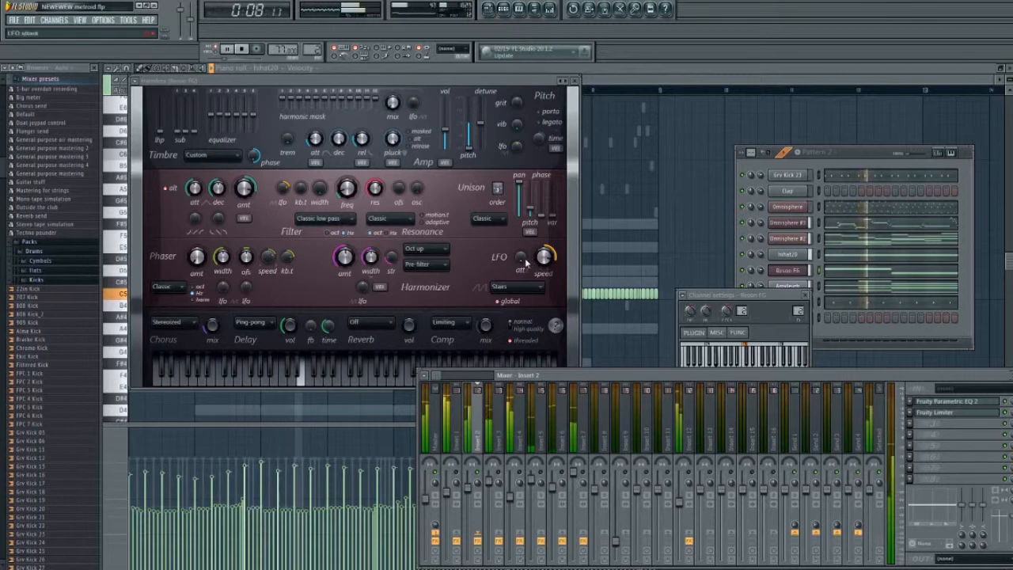
{"action": "key", "text": "space"}
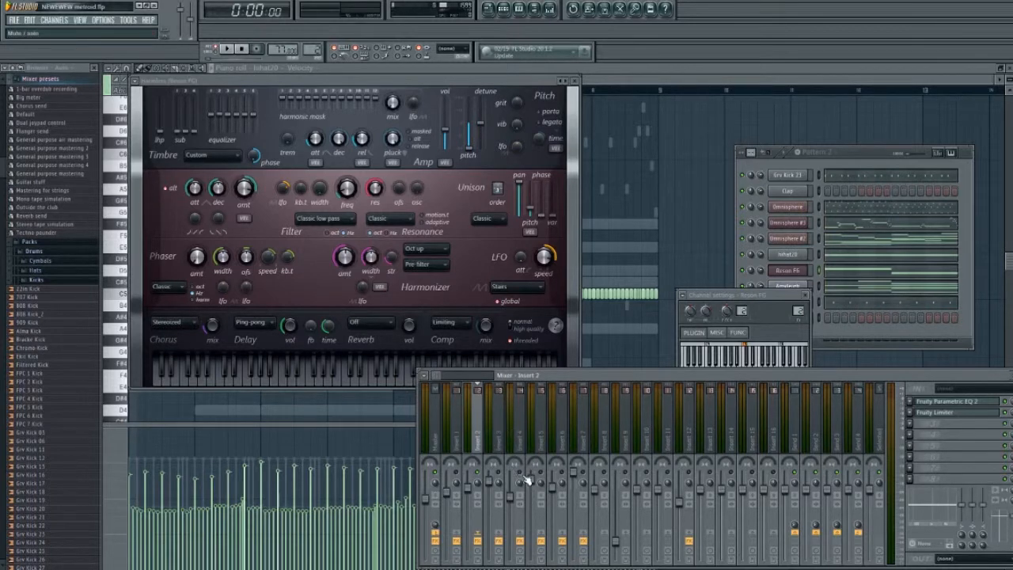
Open Omnisphere #2 to inspect its Choir Men Ohs - mf patch and view all of its notes in the piano roll
{"action": "left_click", "coordinate": [798, 239]}
{"action": "scroll", "coordinate": [157, 391], "scroll_direction": "down", "scroll_amount": 2}
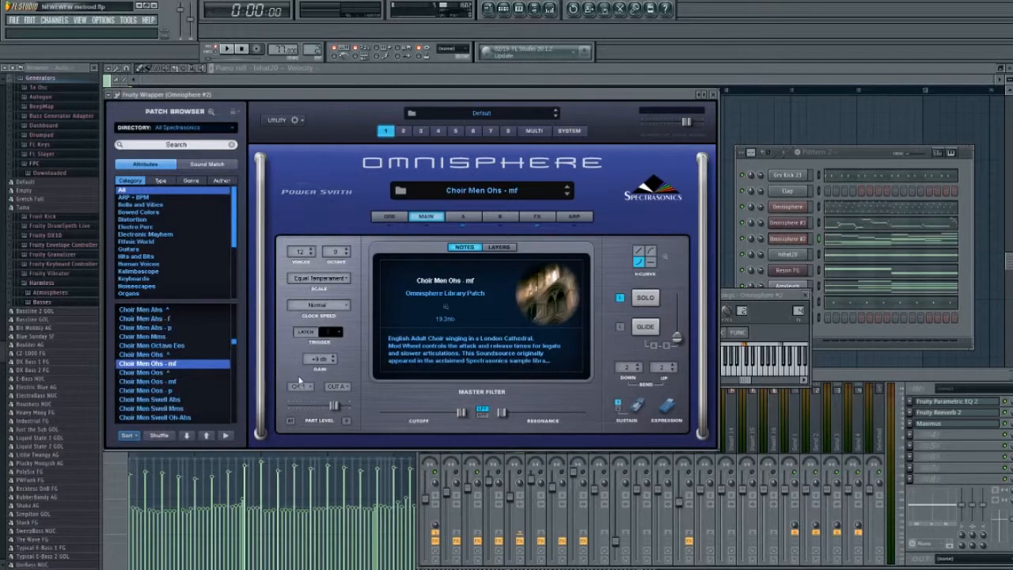
{"action": "left_click", "coordinate": [796, 244]}
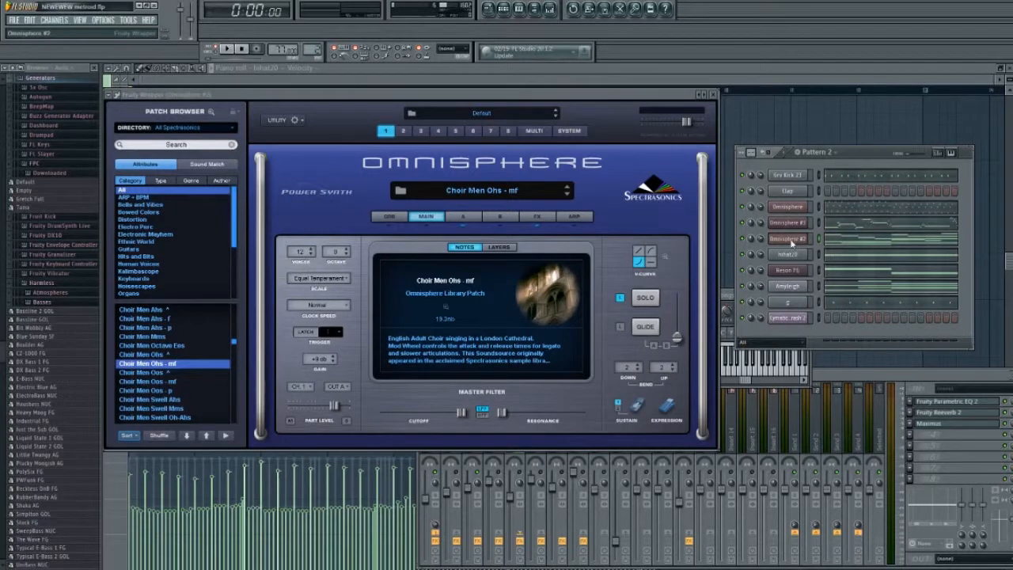
{"action": "left_click", "coordinate": [825, 239]}
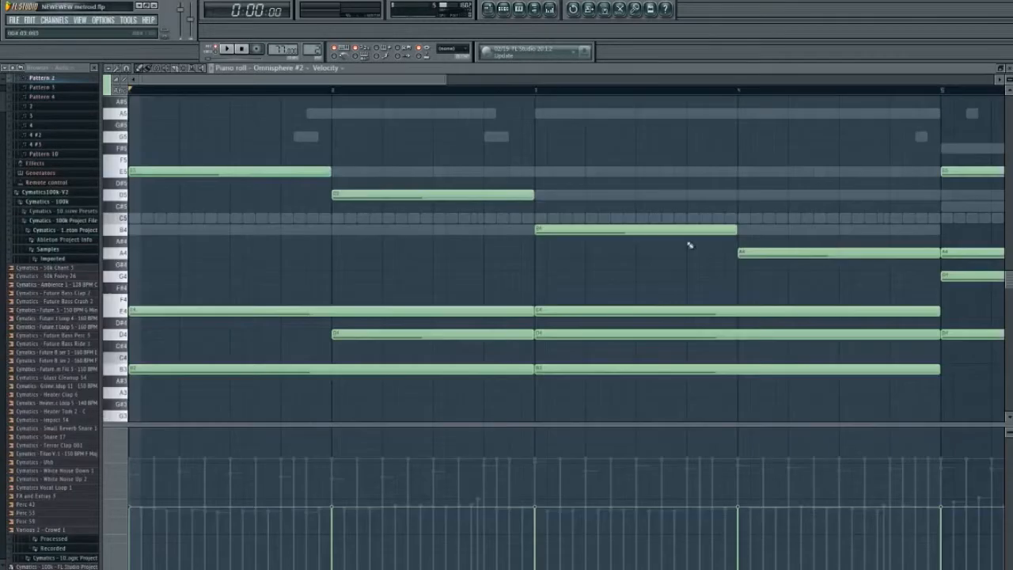
{"action": "left_click_drag", "start_coordinate": [446, 79], "coordinate": [626, 80]}
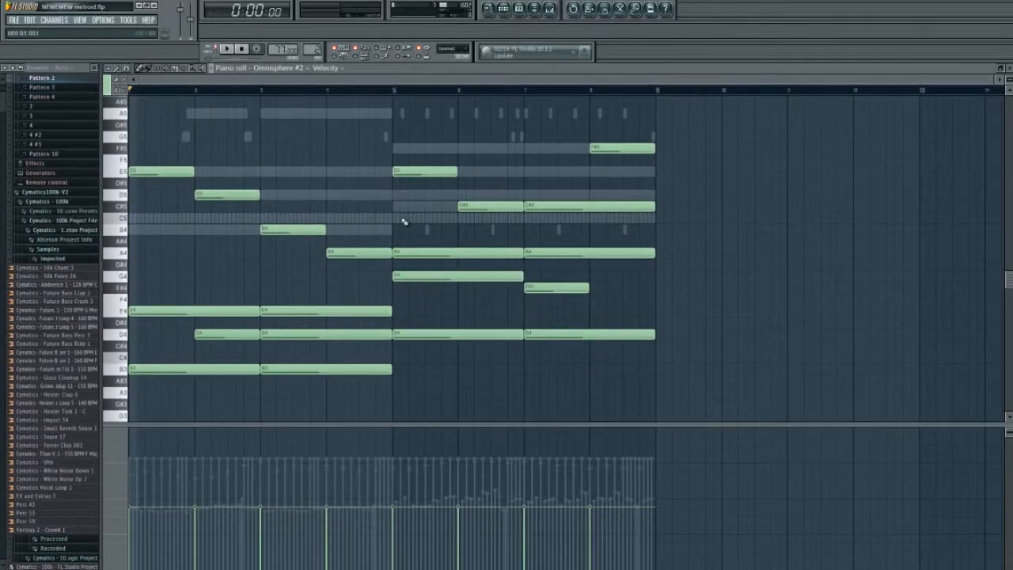
Inspect the Amyleigh channel's Sytrus synth and its full chord progression in the piano roll, clearing any note placed by accident
{"action": "left_click", "coordinate": [518, 9]}
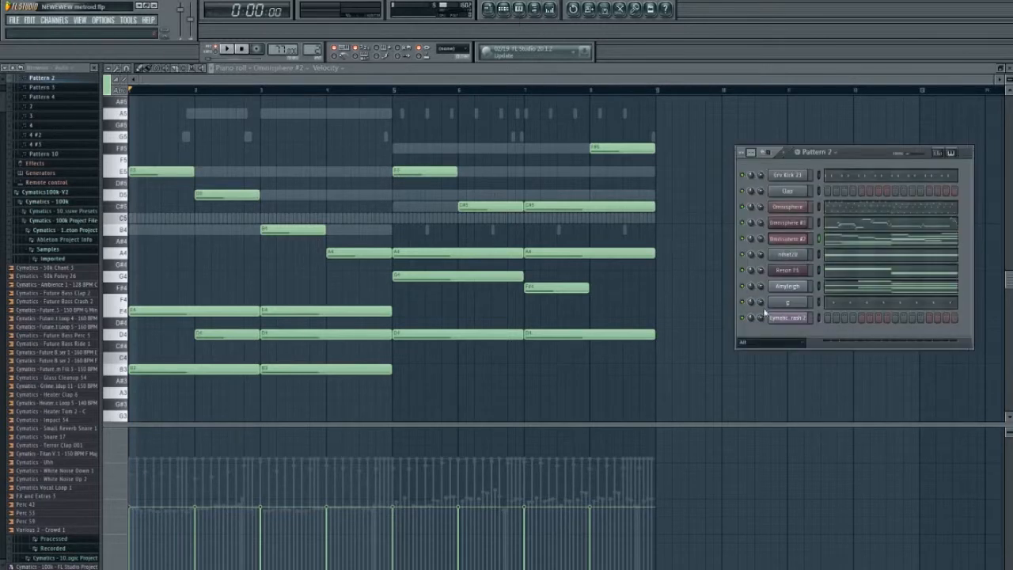
{"action": "left_click", "coordinate": [801, 293]}
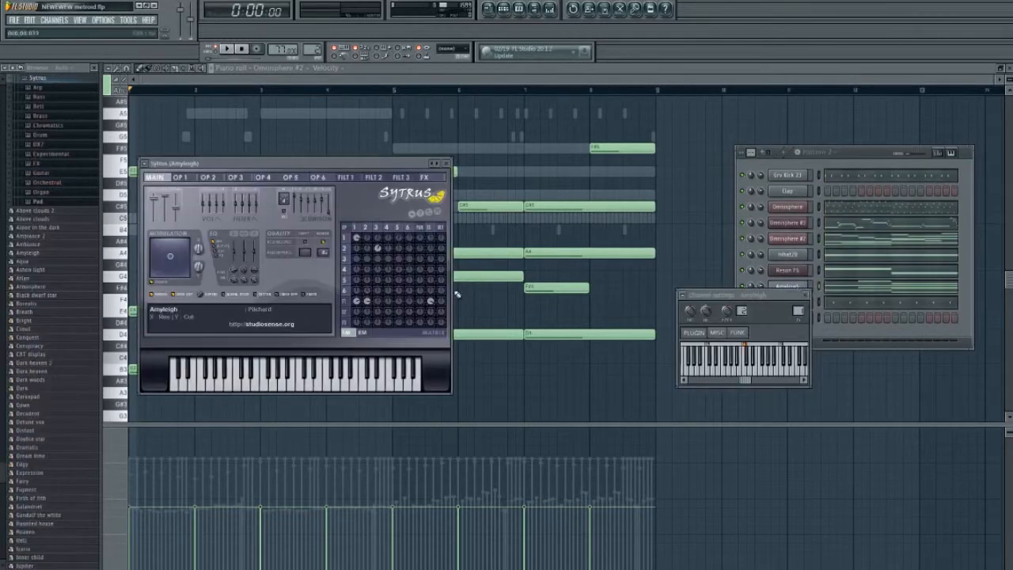
{"action": "left_click", "coordinate": [856, 292]}
{"action": "left_click", "coordinate": [854, 282]}
{"action": "right_click", "coordinate": [859, 283]}
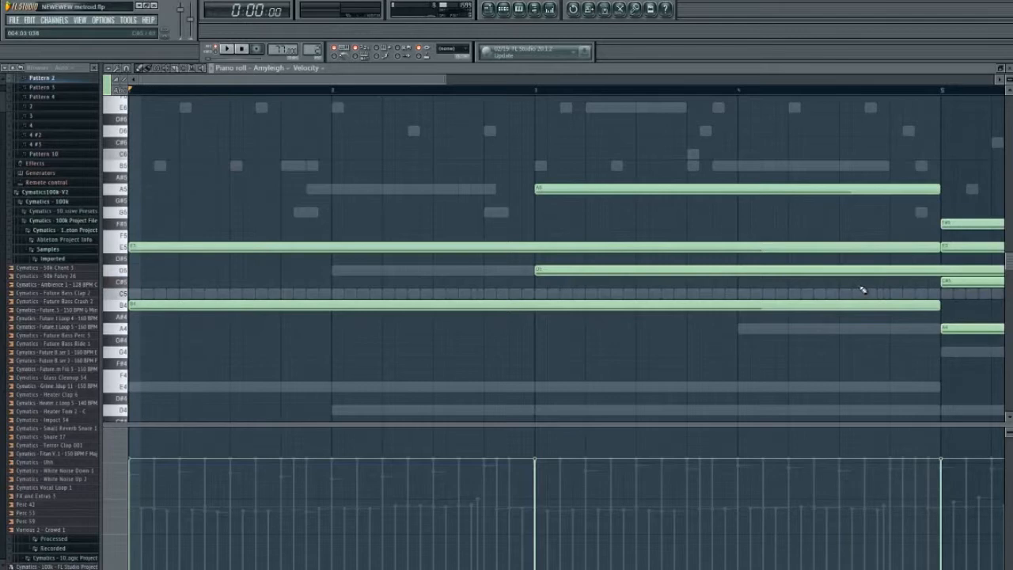
{"action": "left_click_drag", "start_coordinate": [443, 78], "coordinate": [538, 77]}
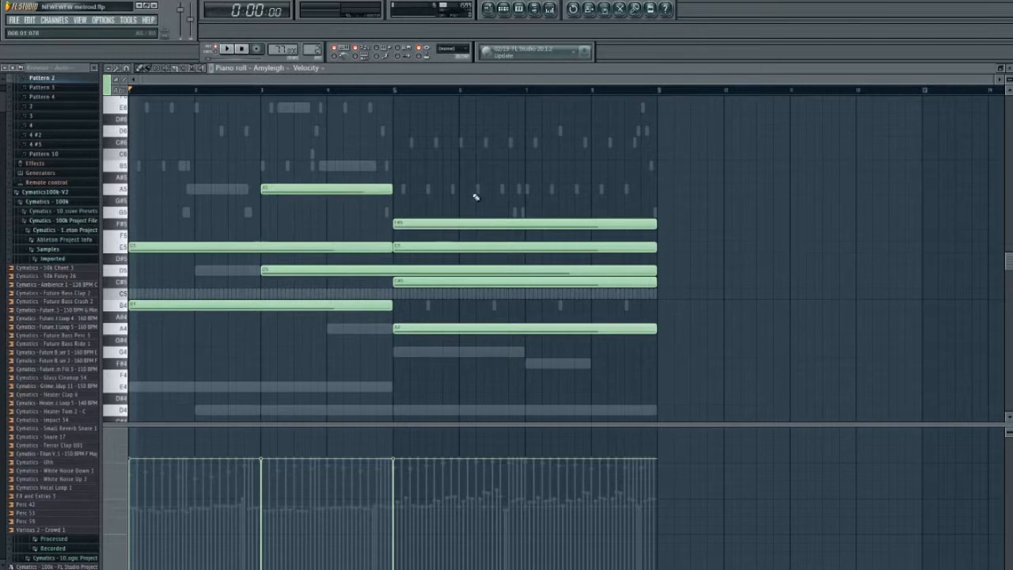
Show the channel rack for Pattern 2 and return to the playlist arrangement
{"action": "left_click", "coordinate": [504, 9]}
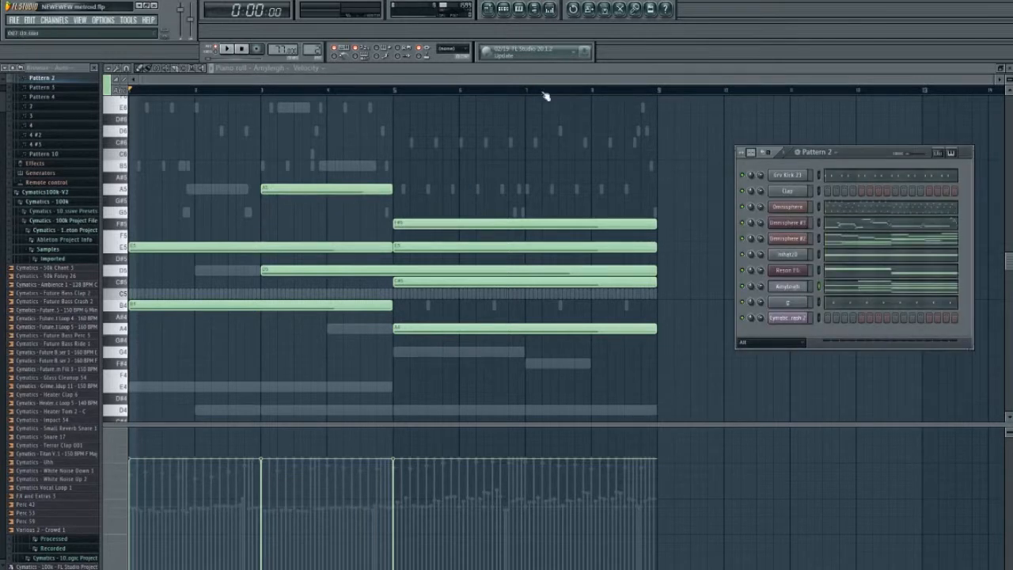
{"action": "left_click", "coordinate": [489, 8]}
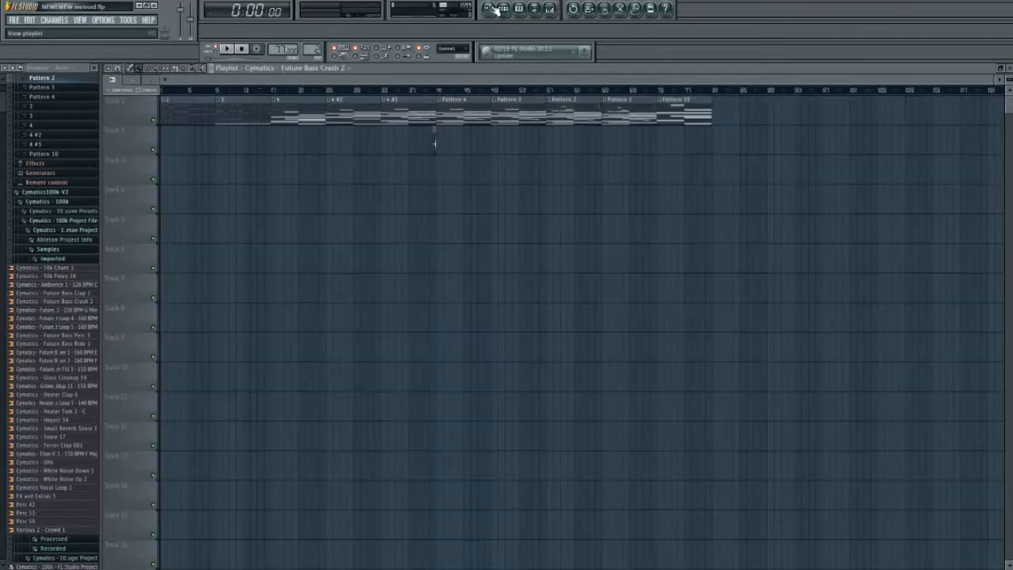
Show the mixer and Pattern 2's channel rack, and inspect the Maximus effect on the Master track
{"action": "left_click", "coordinate": [550, 11]}
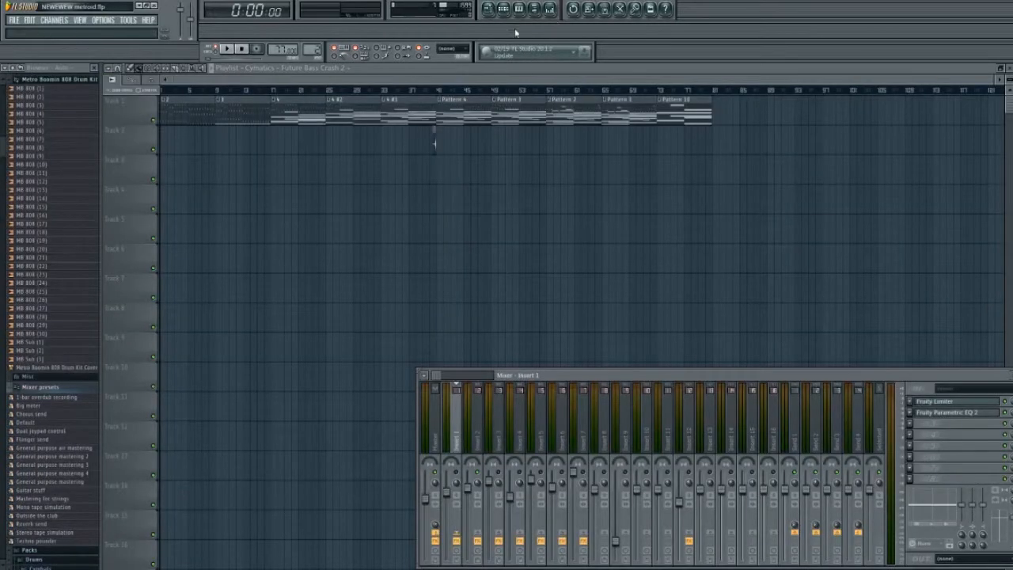
{"action": "left_click", "coordinate": [504, 8]}
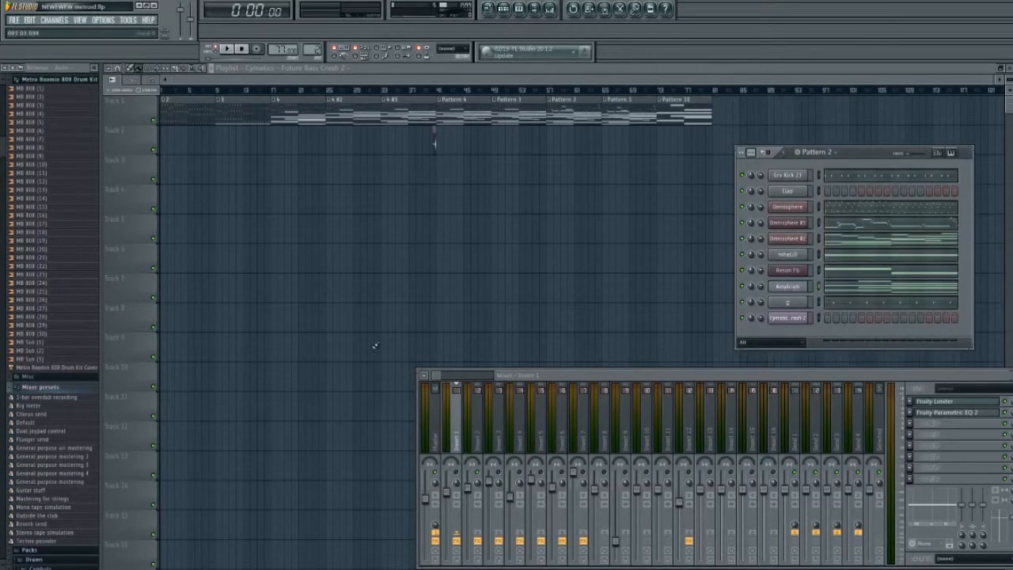
{"action": "left_click", "coordinate": [961, 414]}
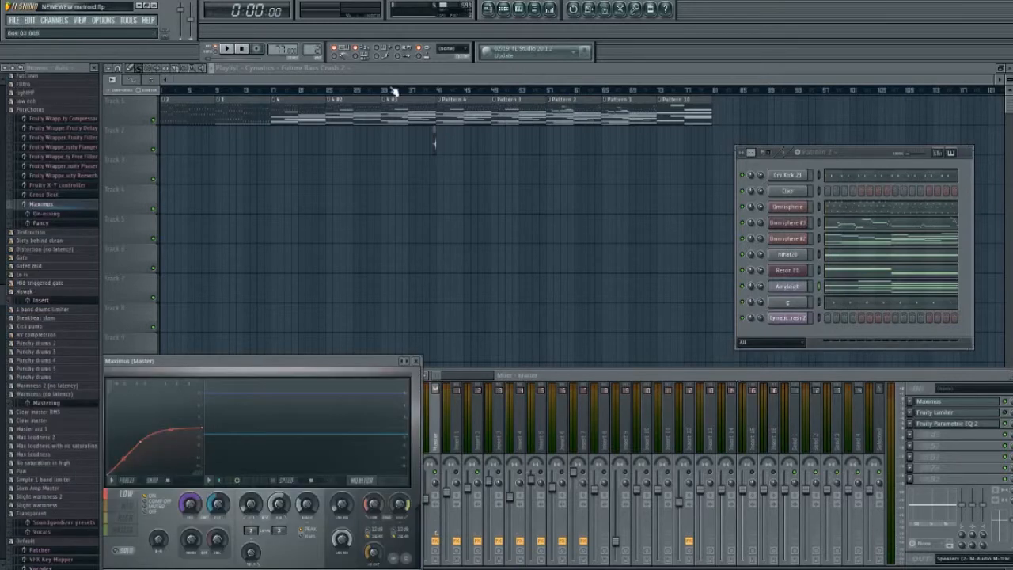
Inspect the Reson FG channel's Harmless synth and the Omnisphere #2 patch, closing the Omnisphere window when done
{"action": "left_click", "coordinate": [795, 269]}
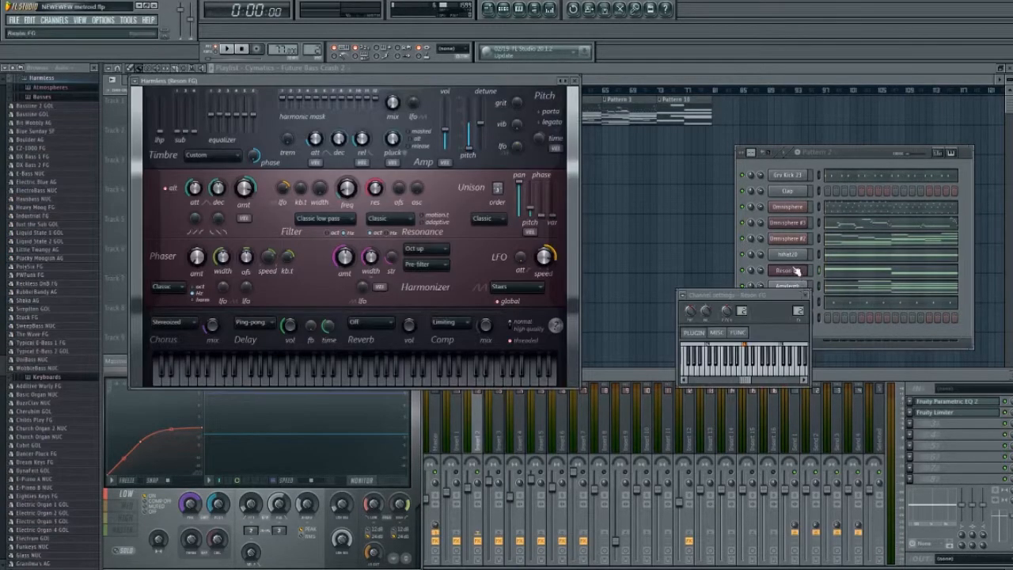
{"action": "left_click", "coordinate": [797, 239]}
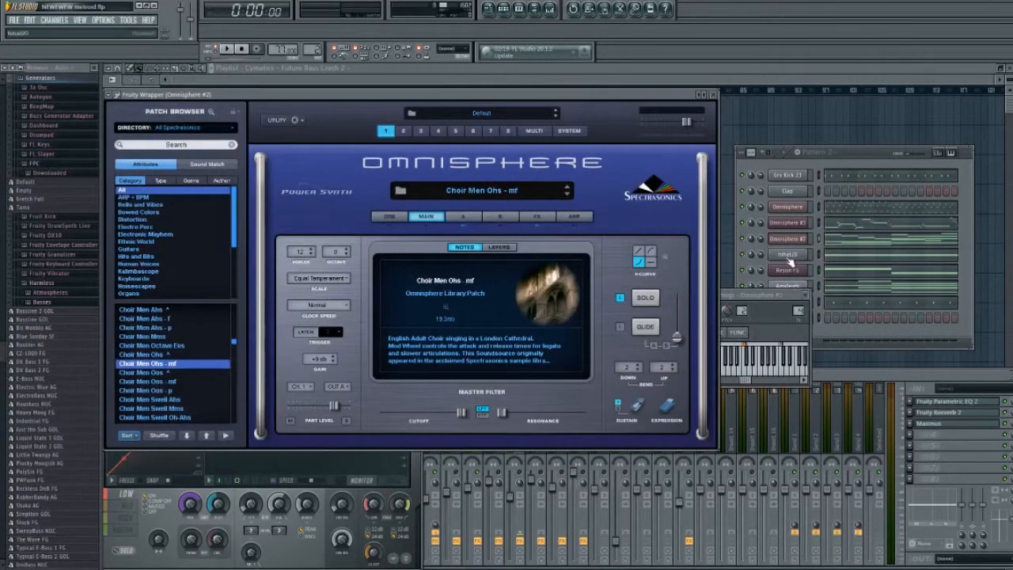
{"action": "left_click", "coordinate": [714, 96]}
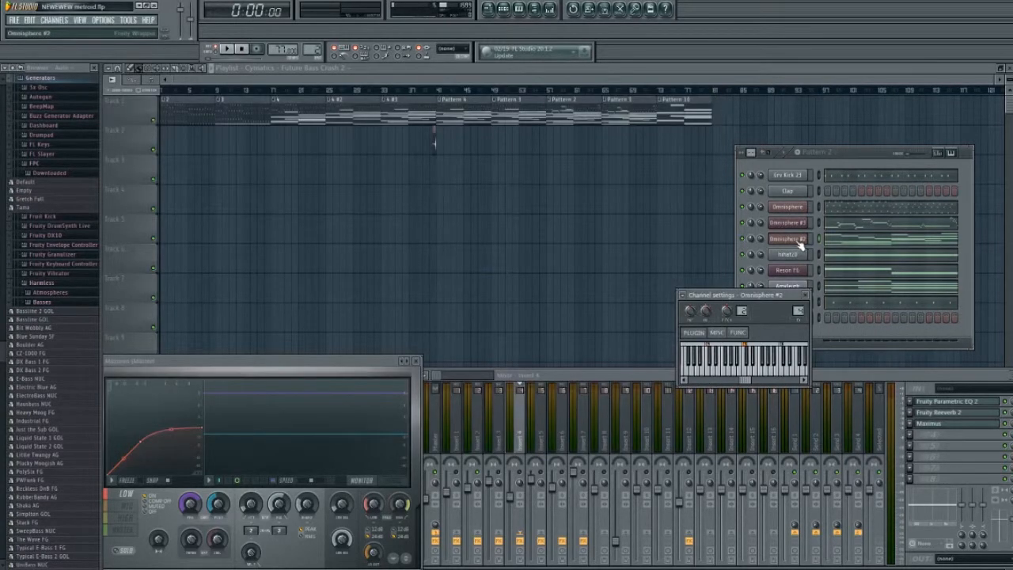
Audition Omnisphere #2's full chord progression in the piano roll with the mixer levels showing, and stop playback at the end
{"action": "left_click", "coordinate": [836, 245]}
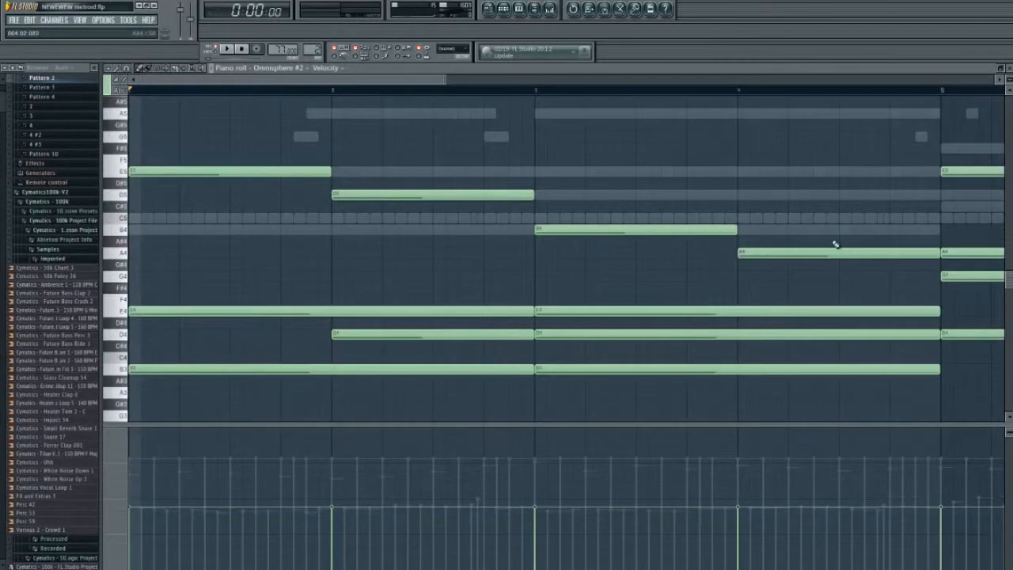
{"action": "scroll", "coordinate": [448, 76], "scroll_direction": "down", "scroll_amount": 3}
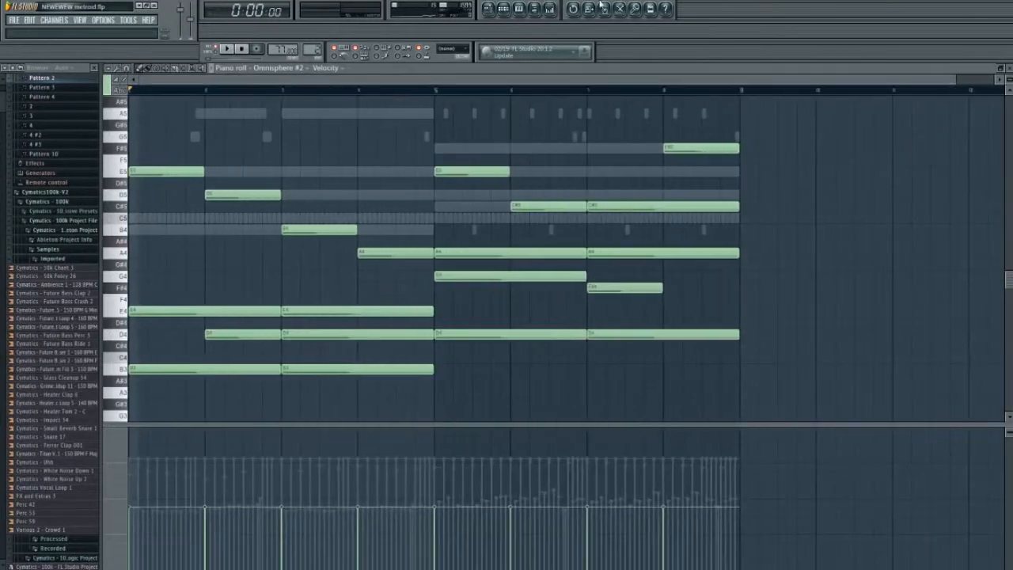
{"action": "left_click", "coordinate": [550, 9]}
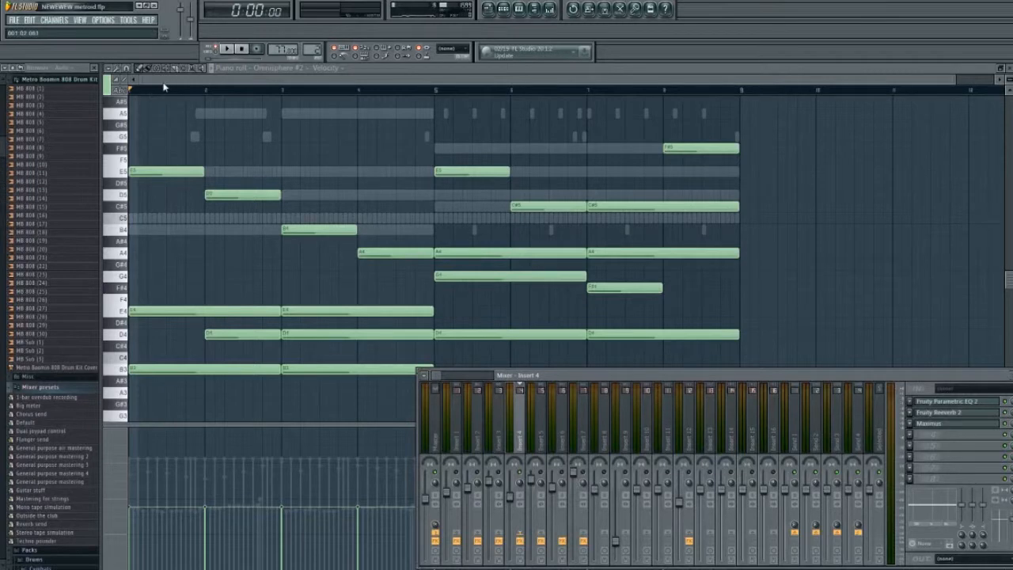
{"action": "key", "text": "space"}
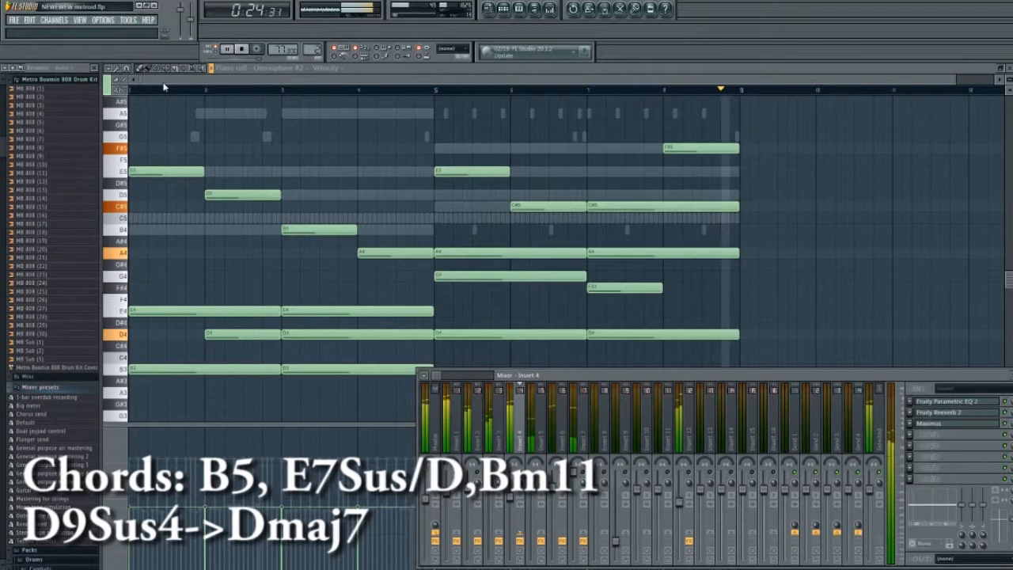
{"action": "key", "text": "space"}
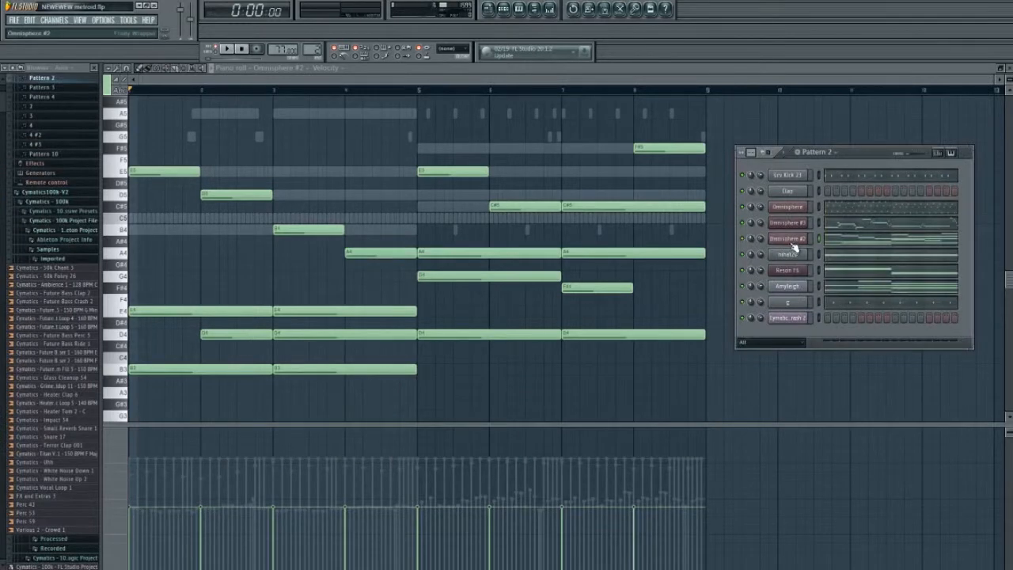
Open Omnisphere #2 and examine the Fruity Reeverb 2 and Fruity Parametric EQ 2 on its mixer track, Insert 4
{"action": "left_click", "coordinate": [786, 239]}
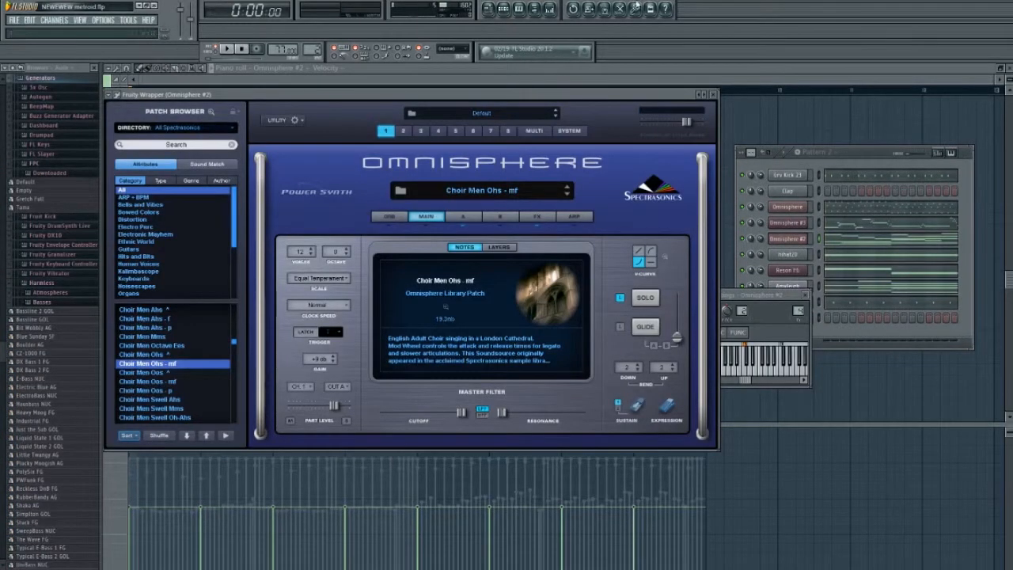
{"action": "left_click", "coordinate": [550, 8]}
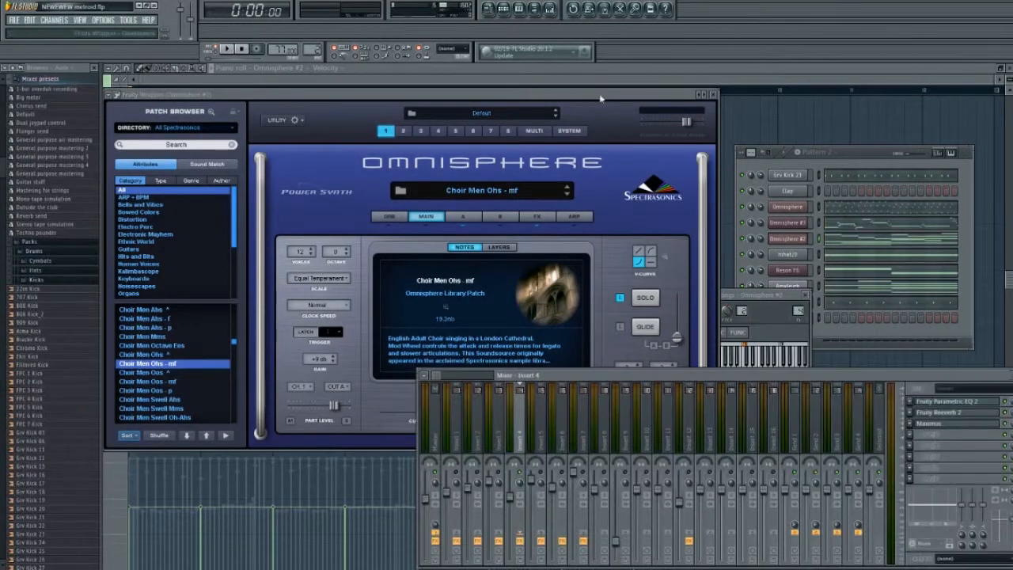
{"action": "left_click", "coordinate": [932, 413]}
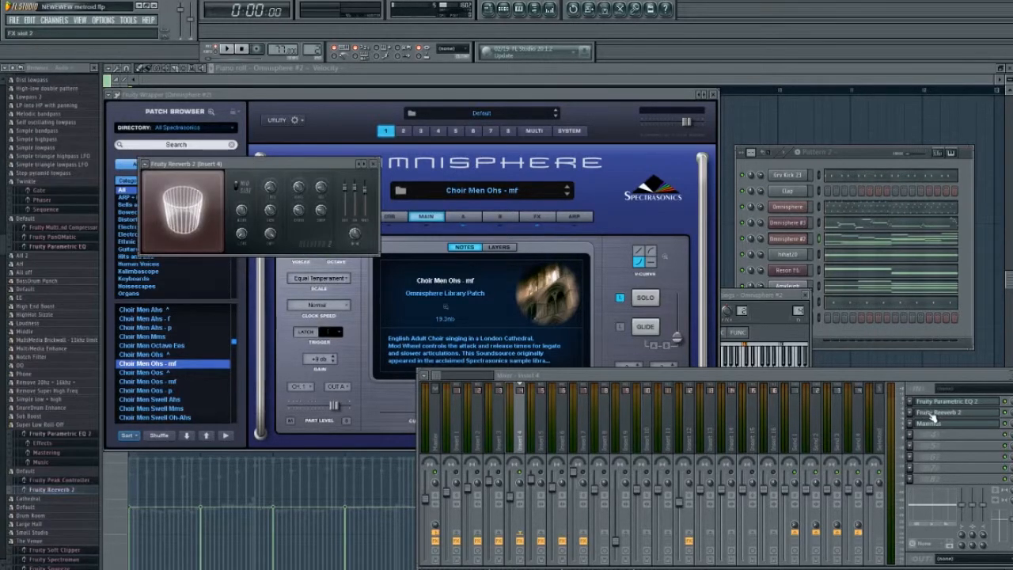
{"action": "left_click", "coordinate": [947, 401]}
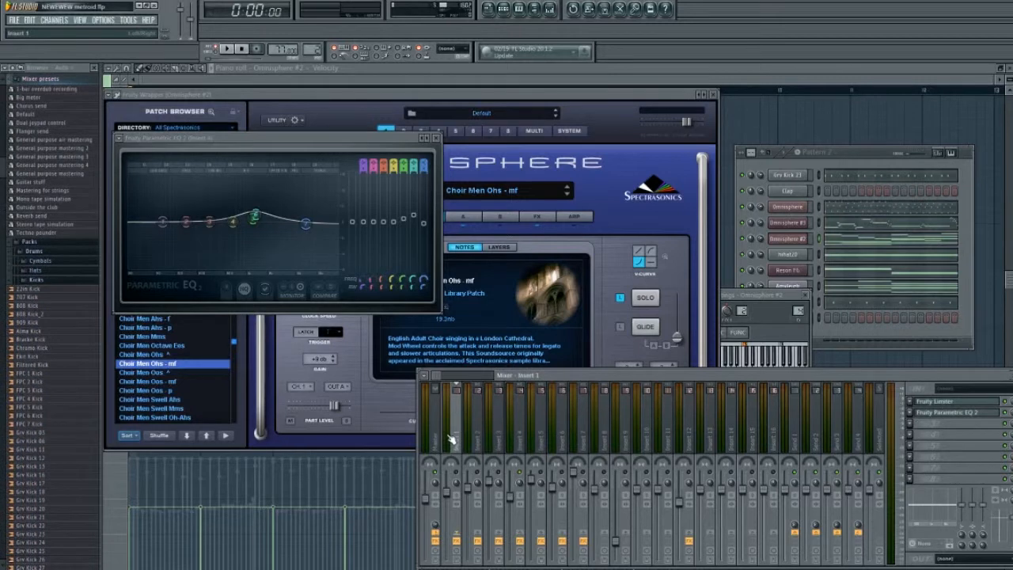
Examine the Fruity Limiter and Fruity Parametric EQ 2 settings on mixer track Insert 3
{"action": "left_click", "coordinate": [505, 432]}
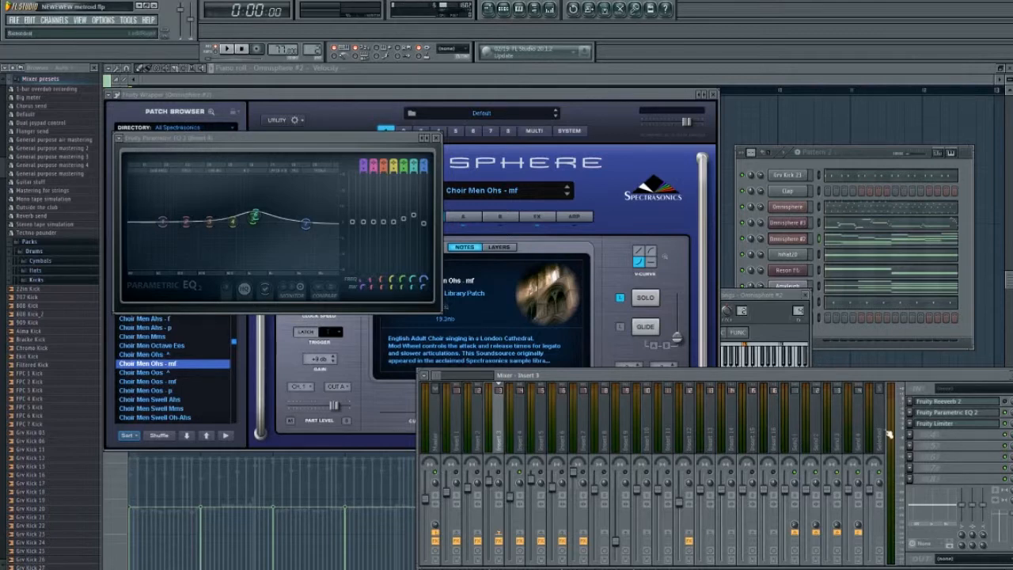
{"action": "left_click", "coordinate": [948, 423]}
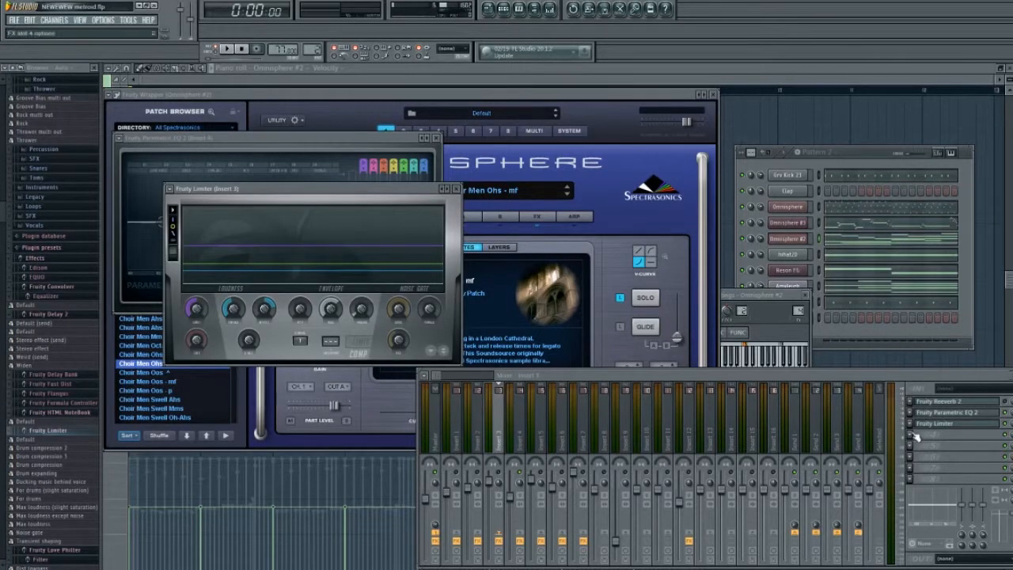
{"action": "left_click", "coordinate": [954, 414]}
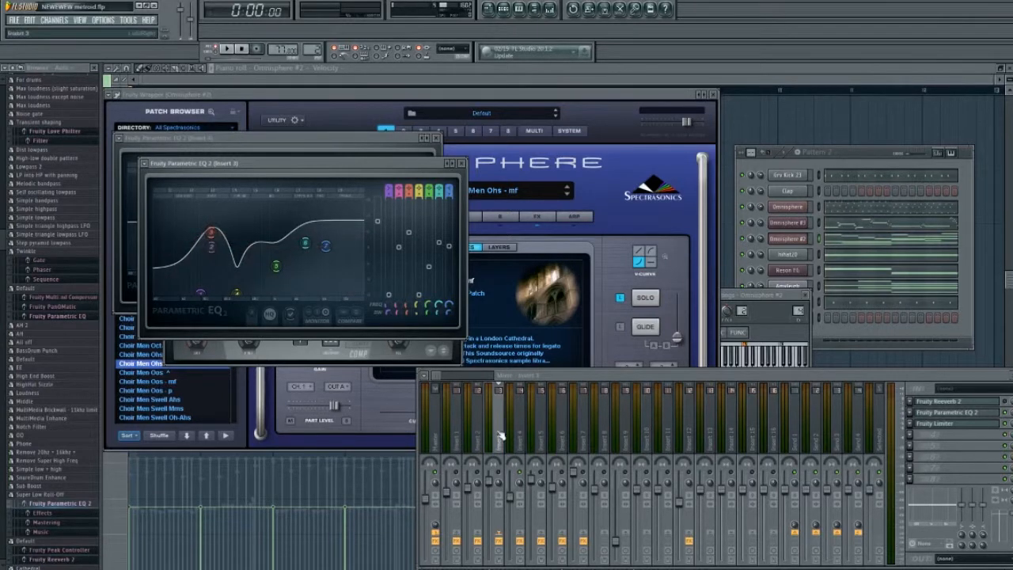
{"action": "scroll", "coordinate": [250, 282], "scroll_direction": "up", "scroll_amount": 3}
Open the Fruity Limiter on Insert 1, switch it to compressor mode and adjust its ratio
{"action": "left_click", "coordinate": [456, 440]}
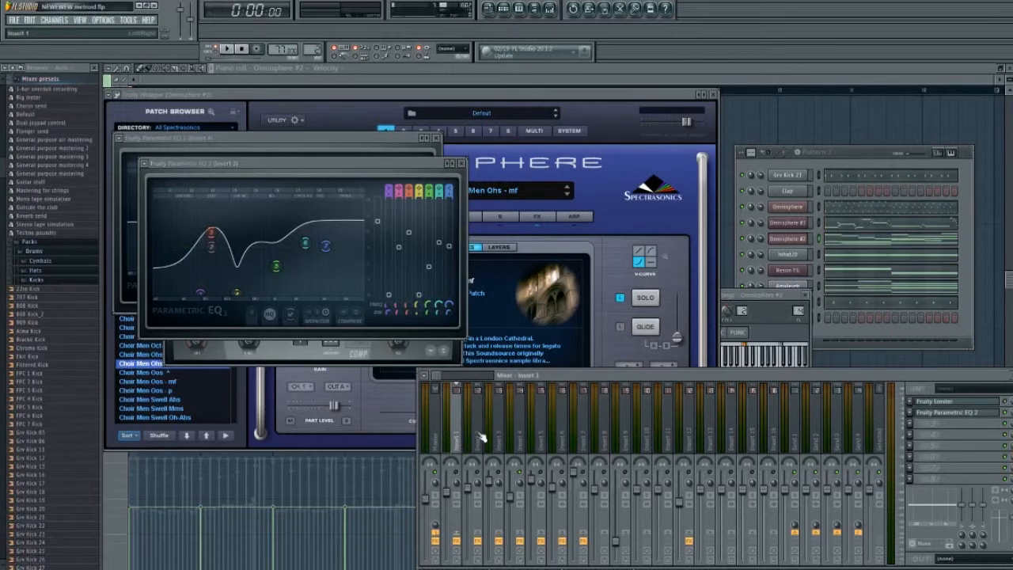
{"action": "left_click", "coordinate": [934, 402]}
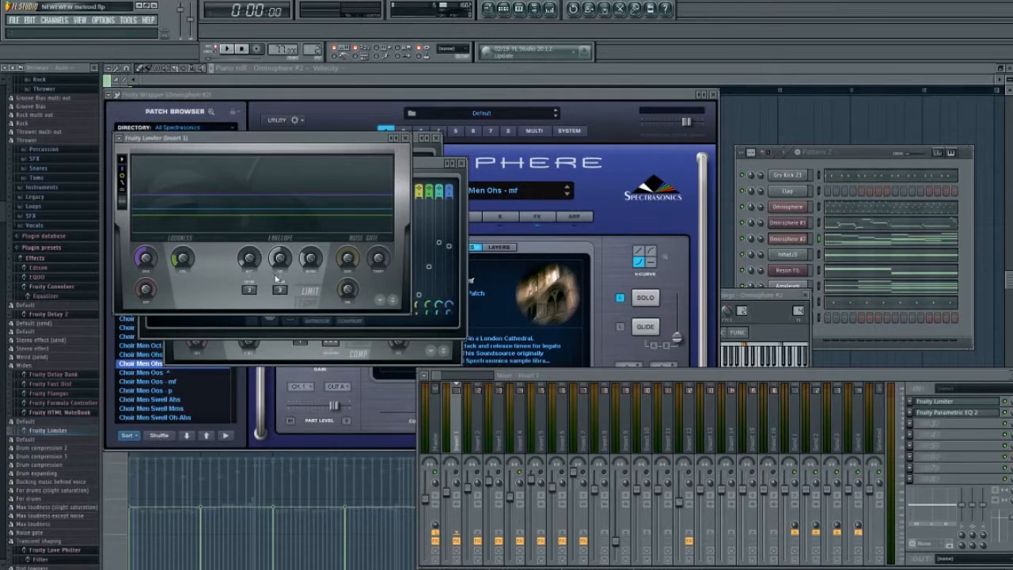
{"action": "left_click", "coordinate": [308, 301]}
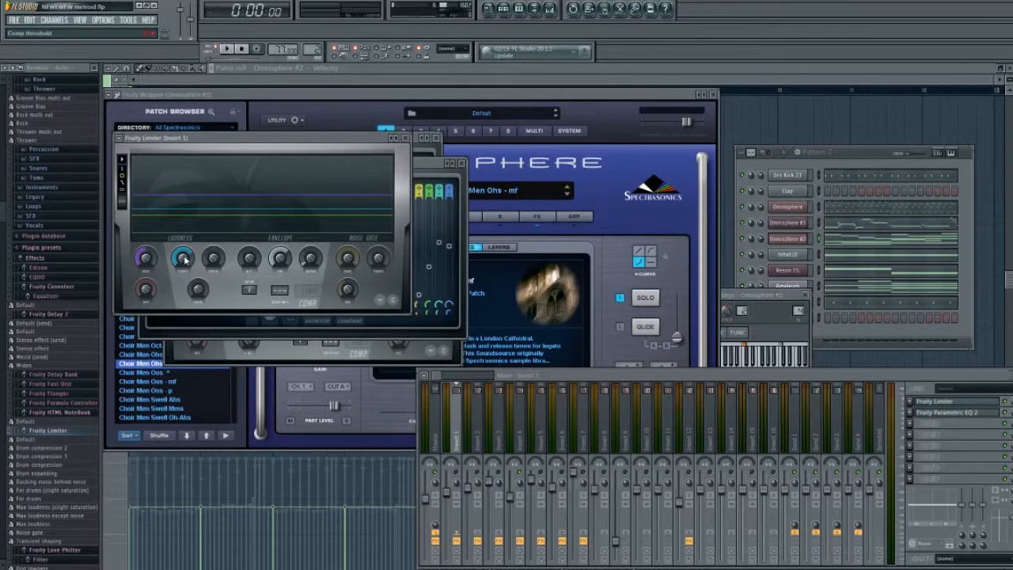
{"action": "left_click_drag", "start_coordinate": [210, 260], "coordinate": [210, 245]}
{"action": "left_click_drag", "start_coordinate": [210, 245], "coordinate": [210, 262]}
{"action": "mouse_move", "coordinate": [213, 259]}
{"action": "left_mouse_down"}
{"action": "mouse_move", "coordinate": [214, 244]}
{"action": "mouse_move", "coordinate": [217, 261]}
{"action": "left_mouse_up"}
Bring Omnisphere #2 back into view, then return to the playlist with the mixer and Pattern 2's channel rack showing
{"action": "left_click", "coordinate": [615, 215]}
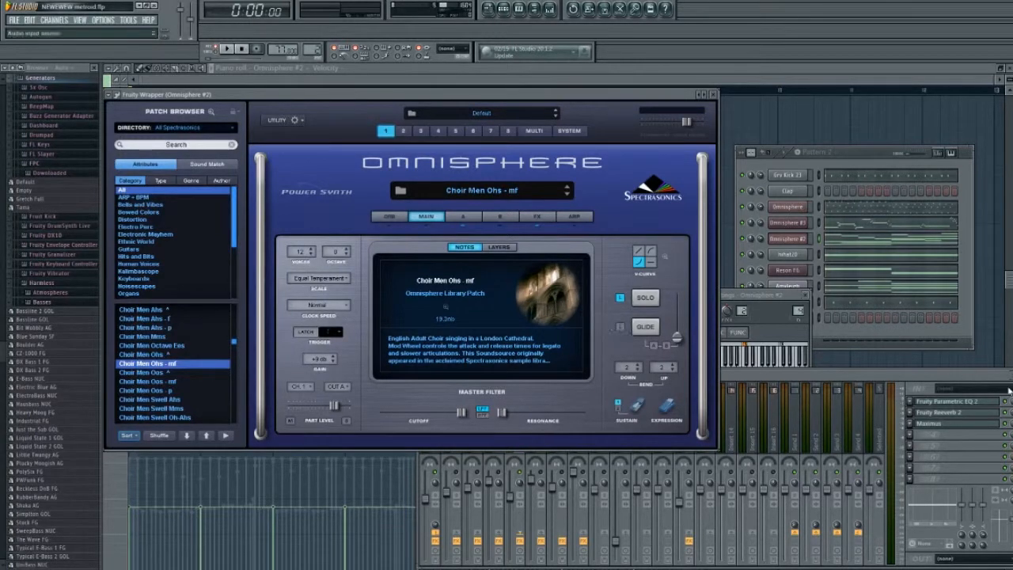
{"action": "left_click", "coordinate": [816, 384]}
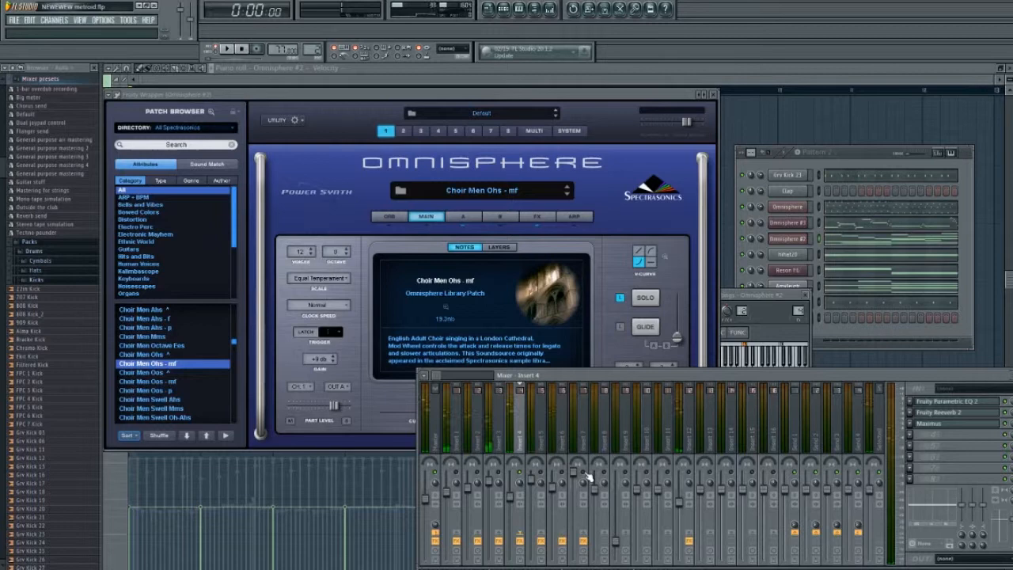
{"action": "left_click", "coordinate": [489, 9]}
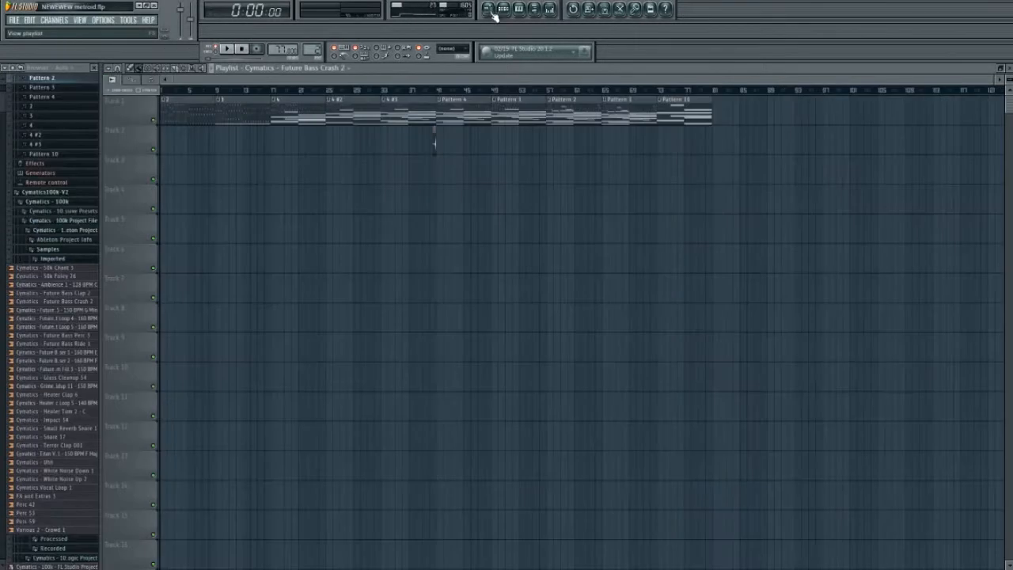
{"action": "left_click", "coordinate": [549, 9]}
{"action": "left_click", "coordinate": [517, 10]}
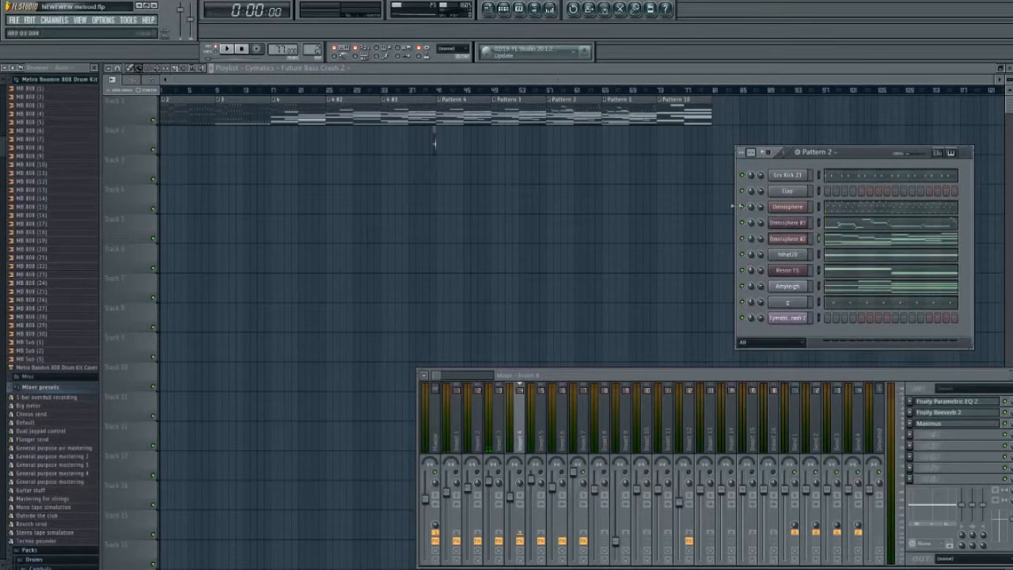
Inspect the g channel's sample settings and the Fruity Parametric EQ 2 and Fruity Delay 2 on its mixer track, Insert 7
{"action": "left_click", "coordinate": [787, 302]}
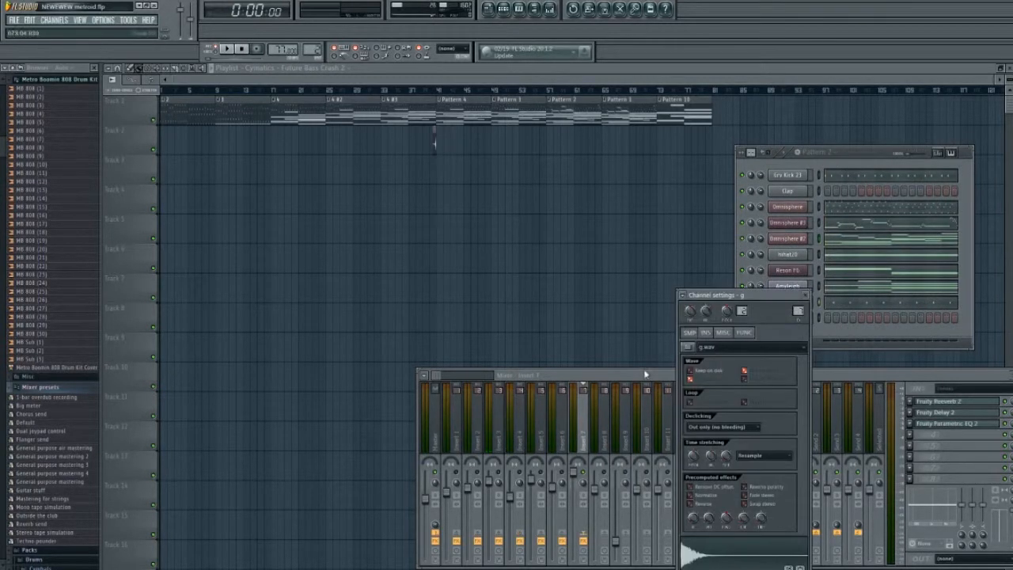
{"action": "left_click", "coordinate": [623, 380]}
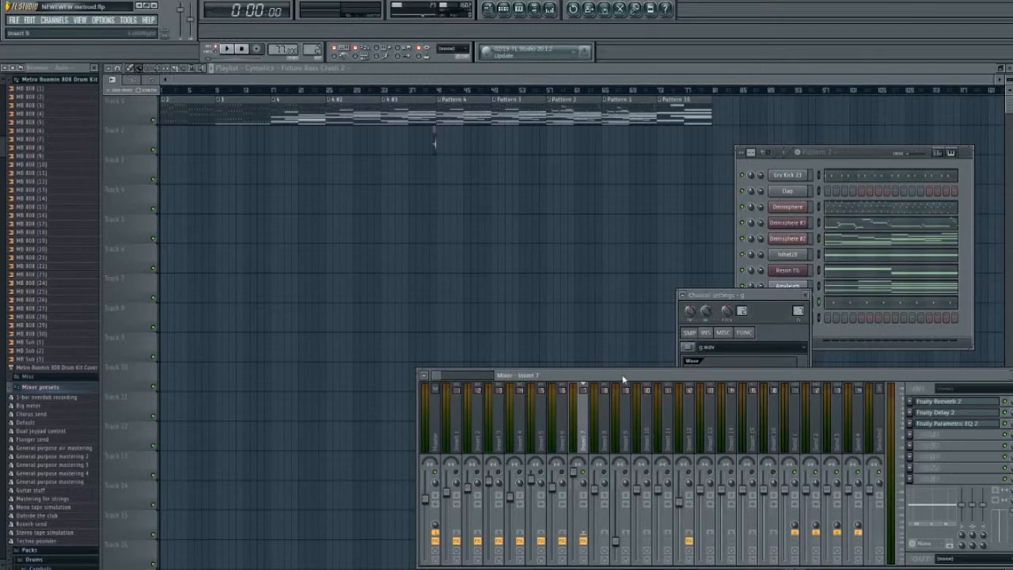
{"action": "left_click", "coordinate": [943, 422]}
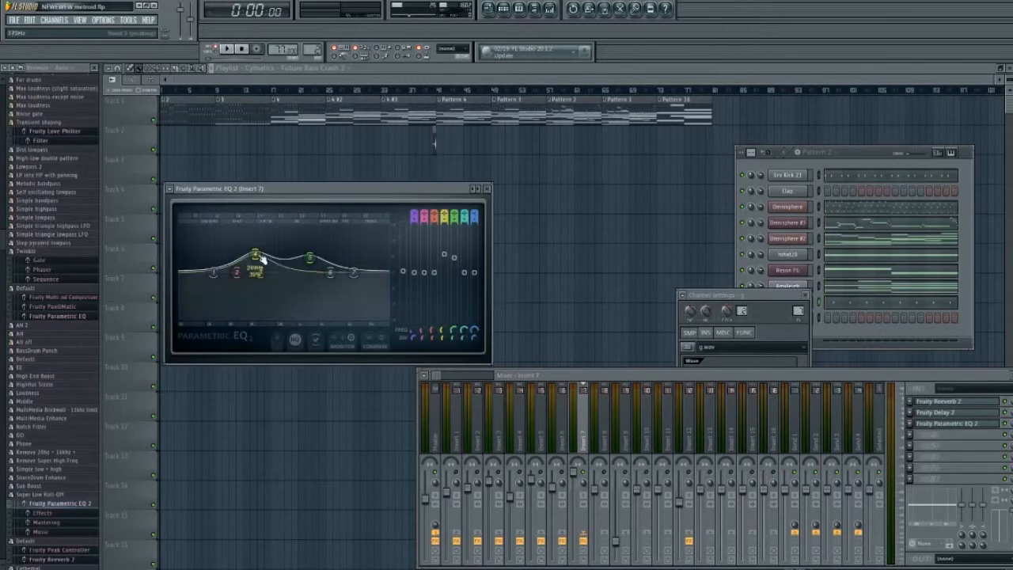
{"action": "left_click", "coordinate": [947, 413]}
{"action": "left_click", "coordinate": [947, 413]}
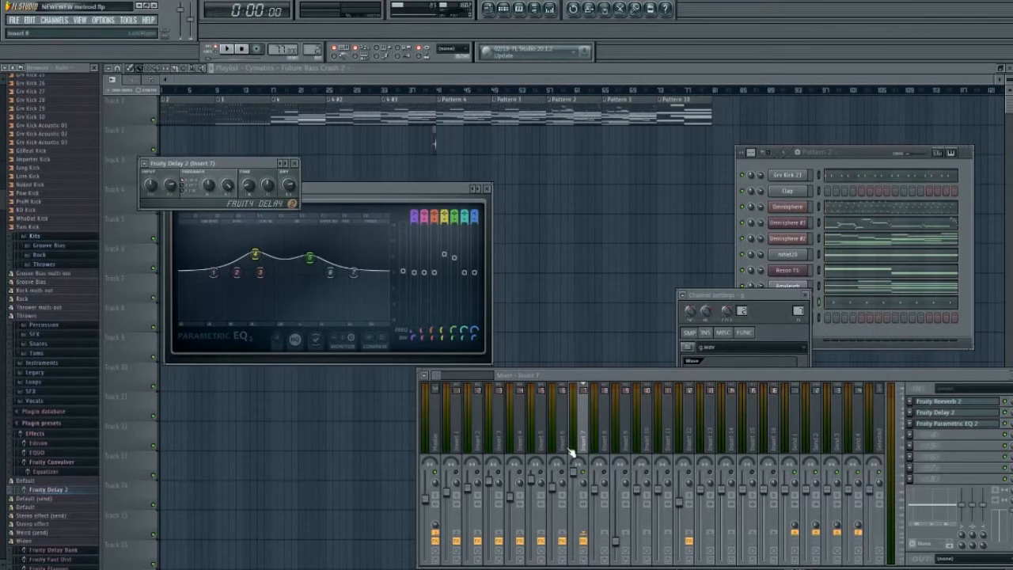
Close the open windows and play the arrangement from the start of the Pattern 2 clip, stopping playback after a few seconds
{"action": "key", "text": "space"}
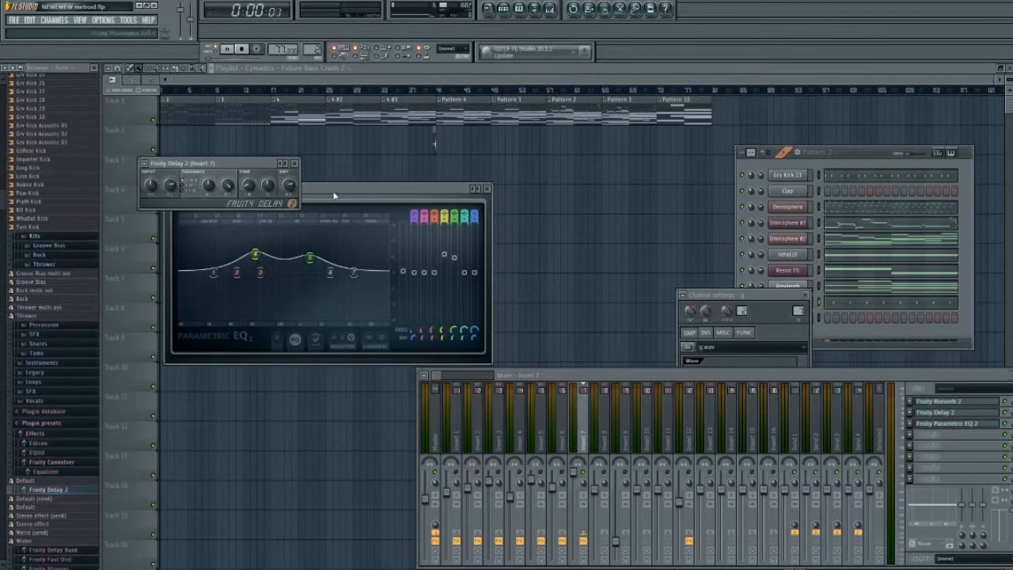
{"action": "left_click", "coordinate": [547, 92]}
{"action": "key", "text": "F12"}
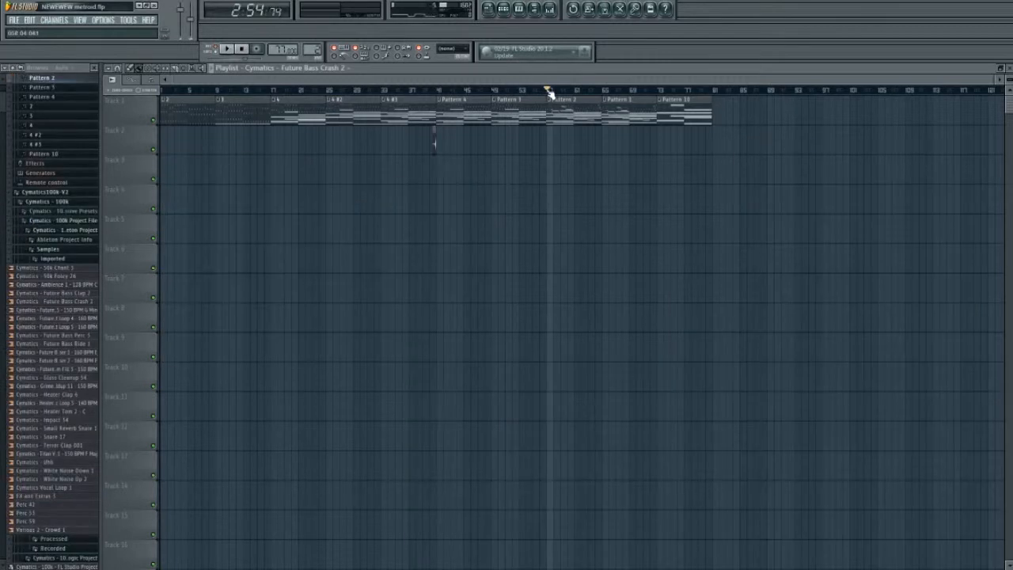
{"action": "key", "text": "space"}
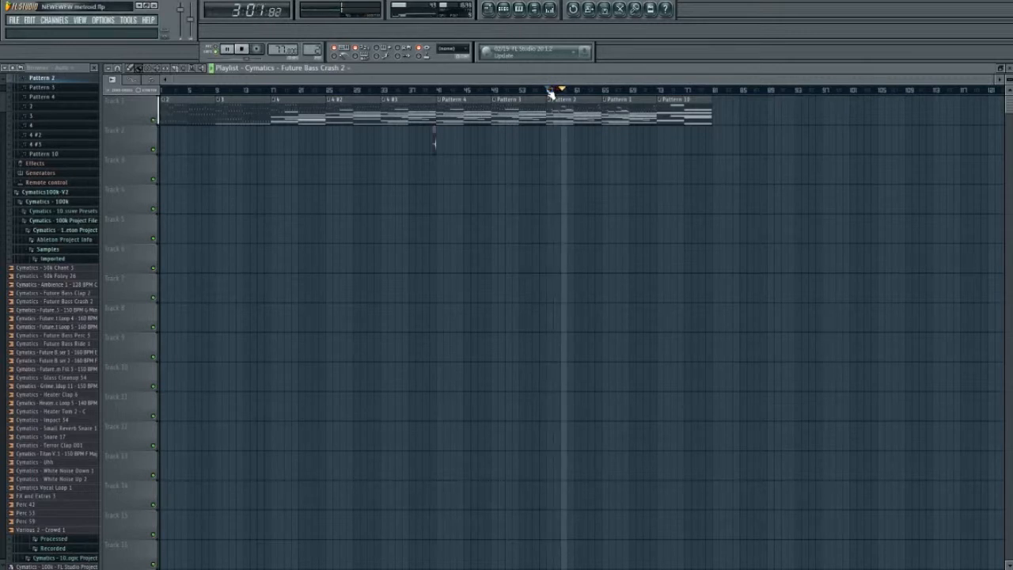
{"action": "left_click", "coordinate": [550, 93]}
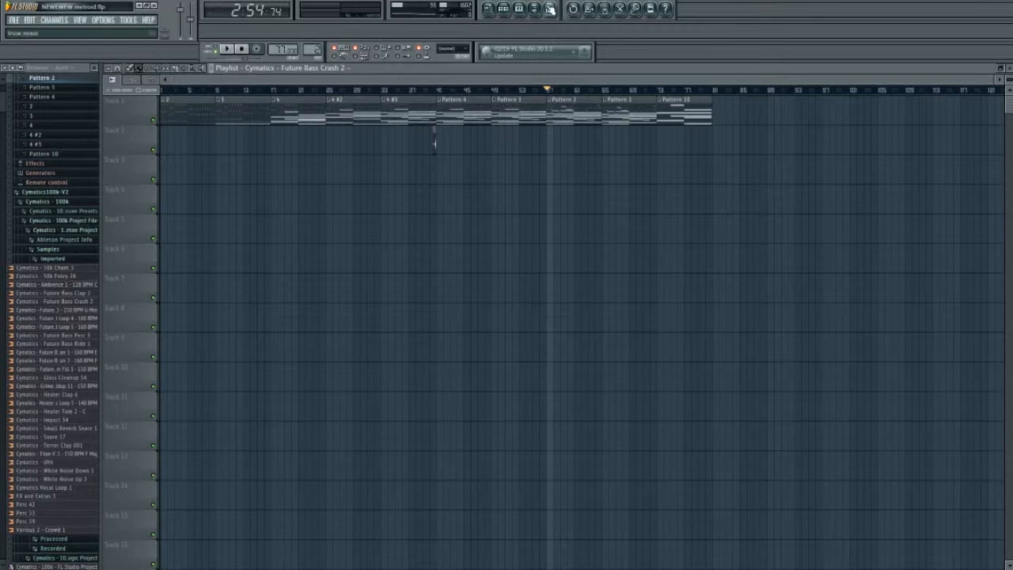
Show the mixer and Pattern 2's channel rack over the playlist again
{"action": "key", "text": "F9"}
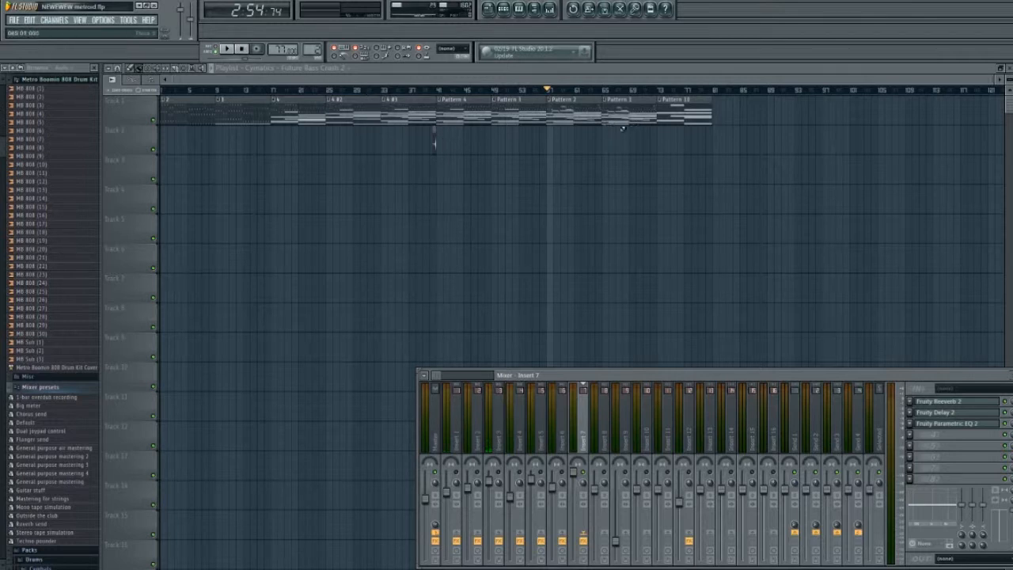
{"action": "left_click", "coordinate": [502, 8]}
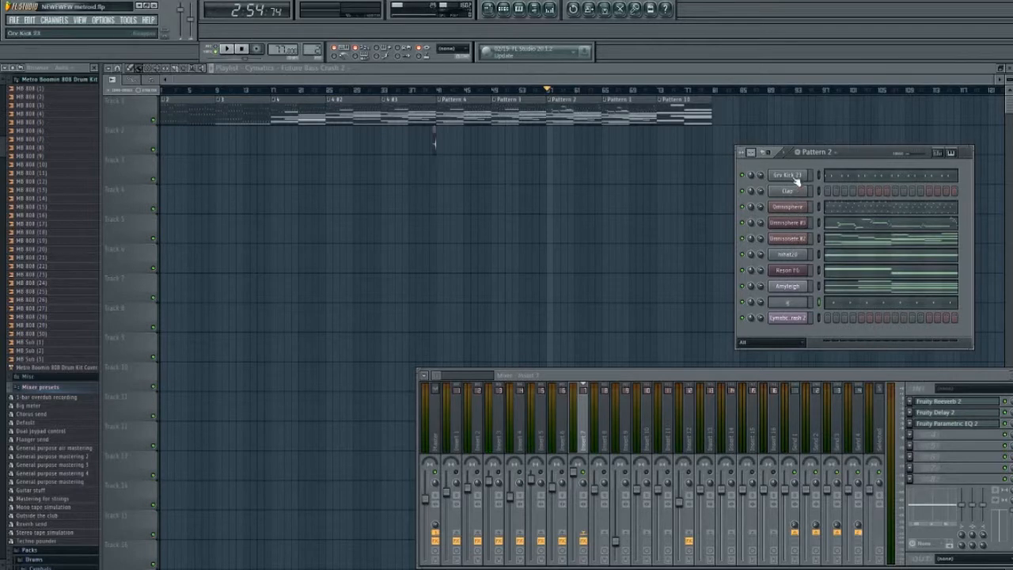
Examine the full note pattern of Pattern 2's g channel in the piano roll, and bring the channel rack back up
{"action": "left_click", "coordinate": [825, 304]}
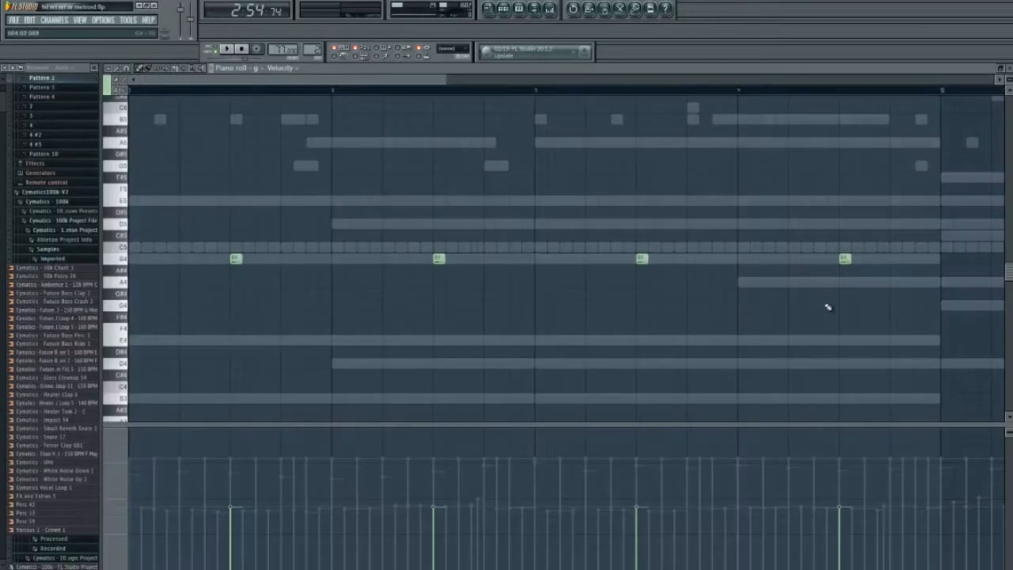
{"action": "left_click_drag", "start_coordinate": [445, 84], "coordinate": [979, 105]}
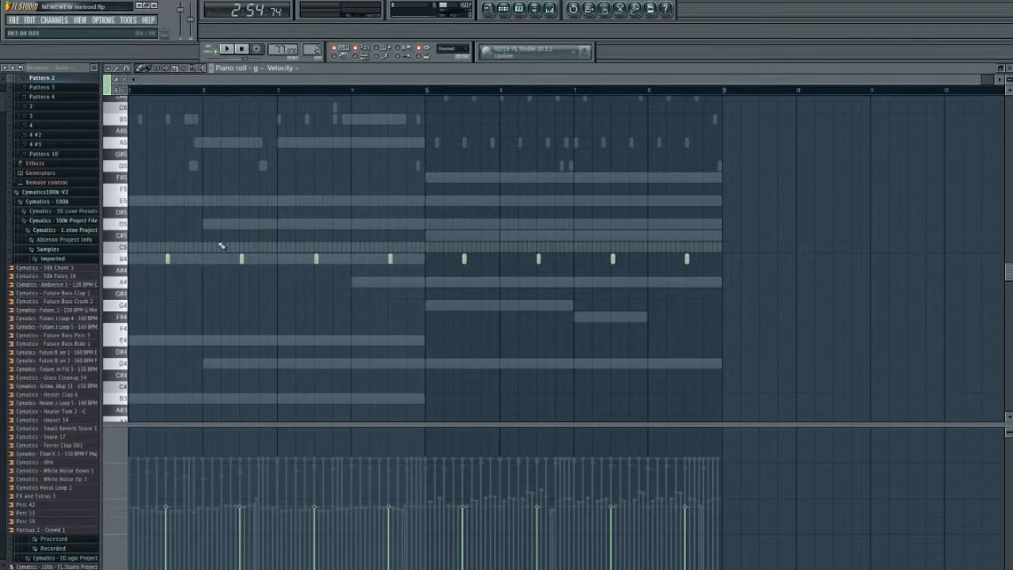
{"action": "left_click", "coordinate": [503, 8]}
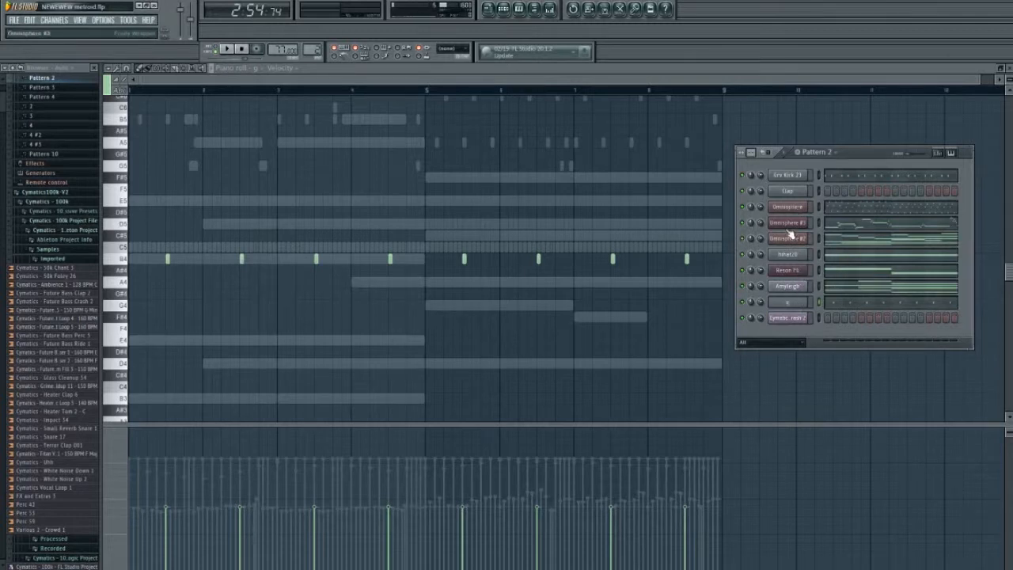
Examine the Grv Kick 23 notes in Pattern 2's piano roll, both up close and across the whole pattern
{"action": "left_click", "coordinate": [799, 180]}
{"action": "mouse_move", "coordinate": [980, 79]}
{"action": "left_mouse_down"}
{"action": "mouse_move", "coordinate": [278, 126]}
{"action": "mouse_move", "coordinate": [301, 142]}
{"action": "left_mouse_up"}
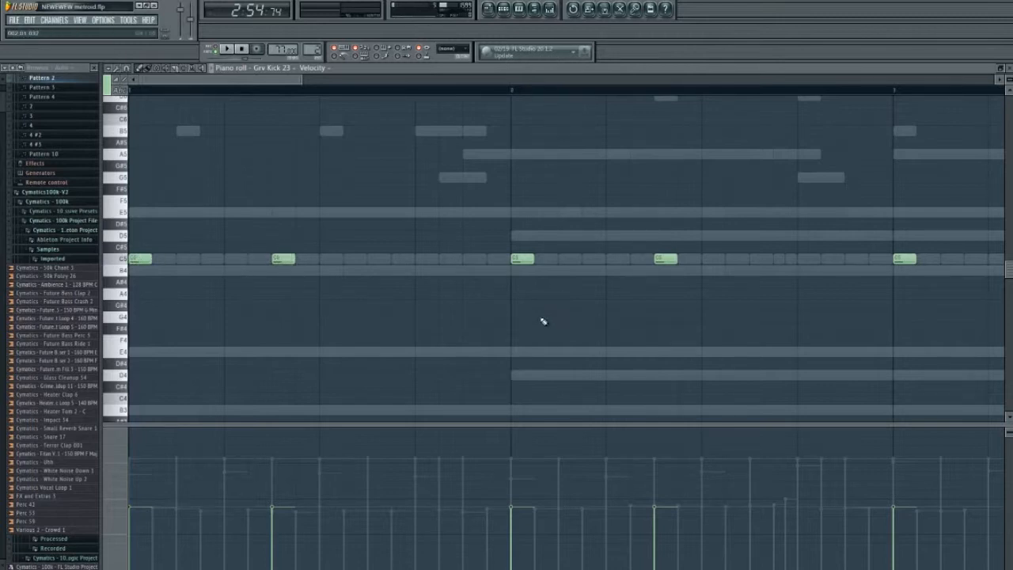
{"action": "scroll", "coordinate": [346, 188], "scroll_direction": "up", "scroll_amount": 2}
{"action": "left_click_drag", "start_coordinate": [301, 81], "coordinate": [871, 159]}
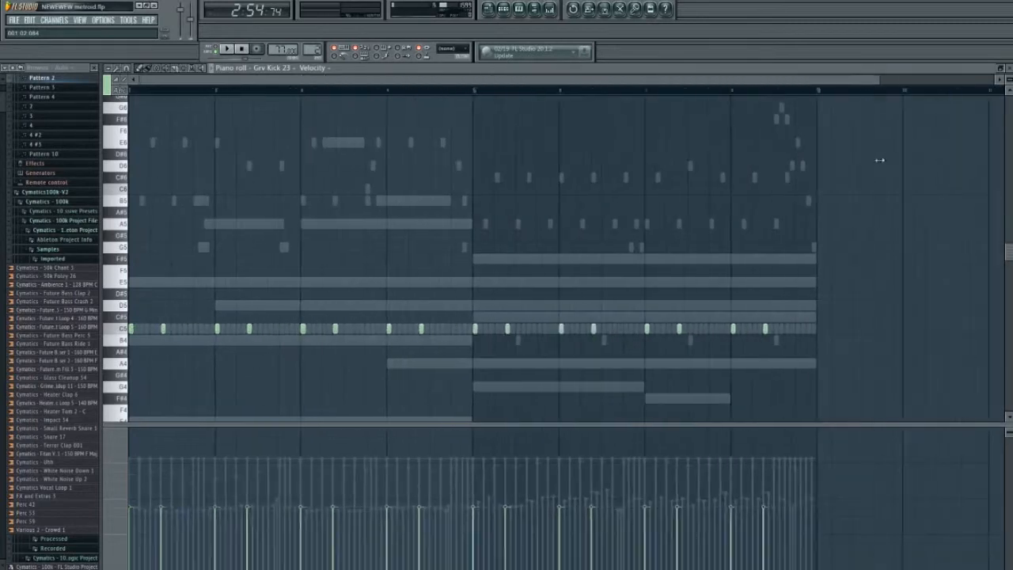
Inspect the Maximus and Fruity Parametric EQ 2 effects on the mixer's Master track
{"action": "left_click", "coordinate": [513, 13]}
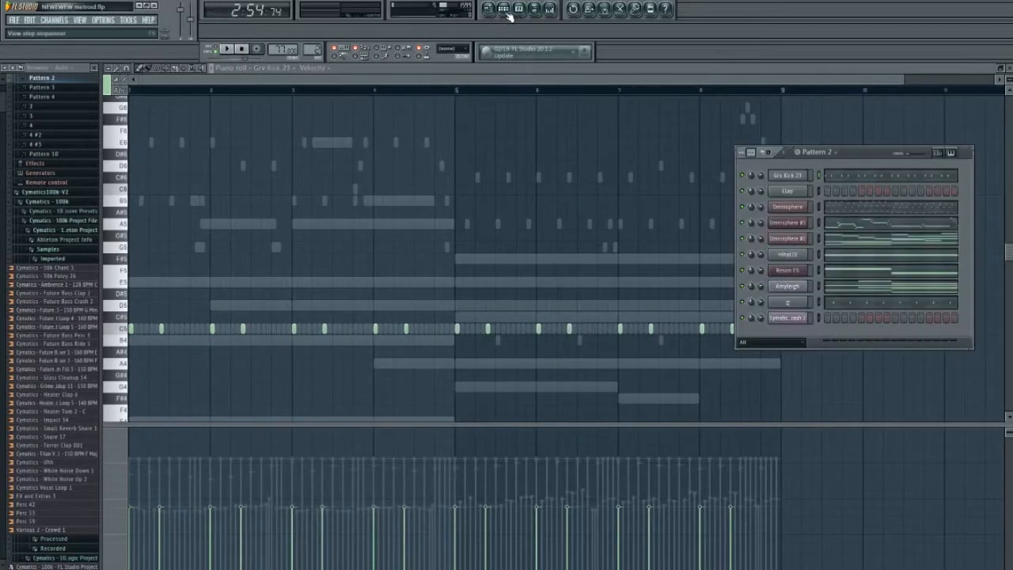
{"action": "left_click", "coordinate": [552, 12]}
{"action": "left_click", "coordinate": [552, 11]}
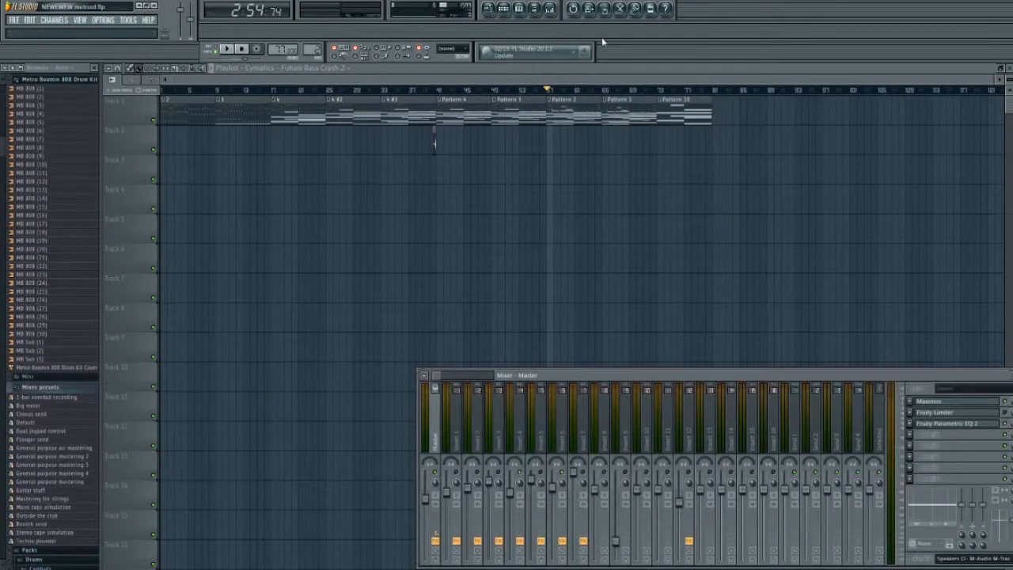
{"action": "left_click", "coordinate": [949, 402]}
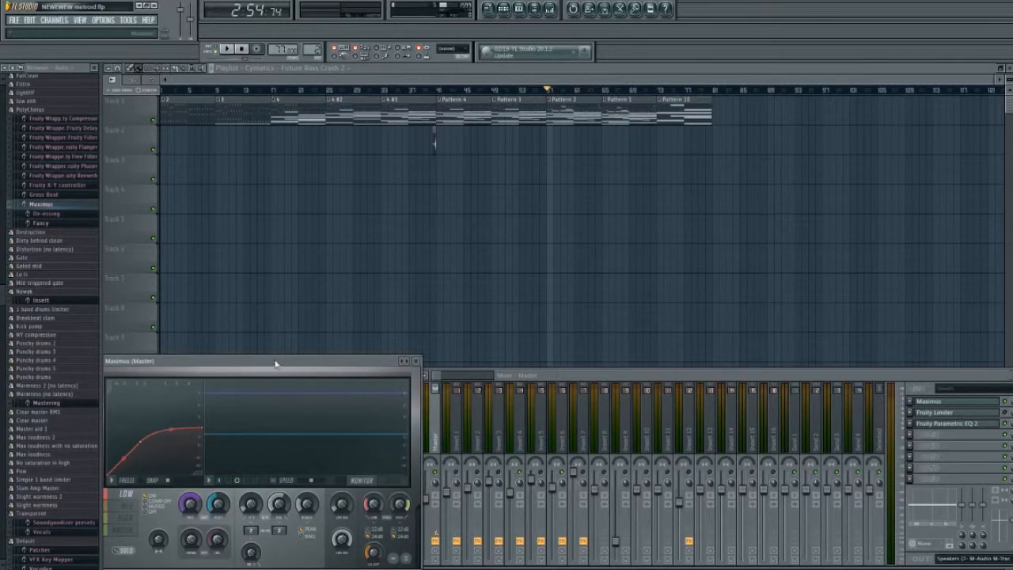
{"action": "left_click_drag", "start_coordinate": [273, 361], "coordinate": [285, 267]}
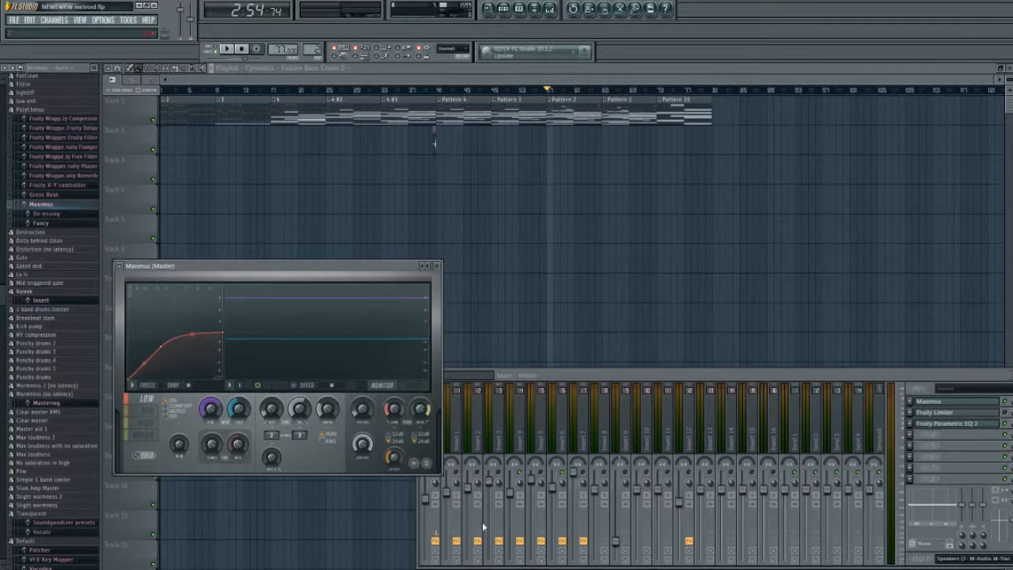
{"action": "left_click", "coordinate": [954, 422]}
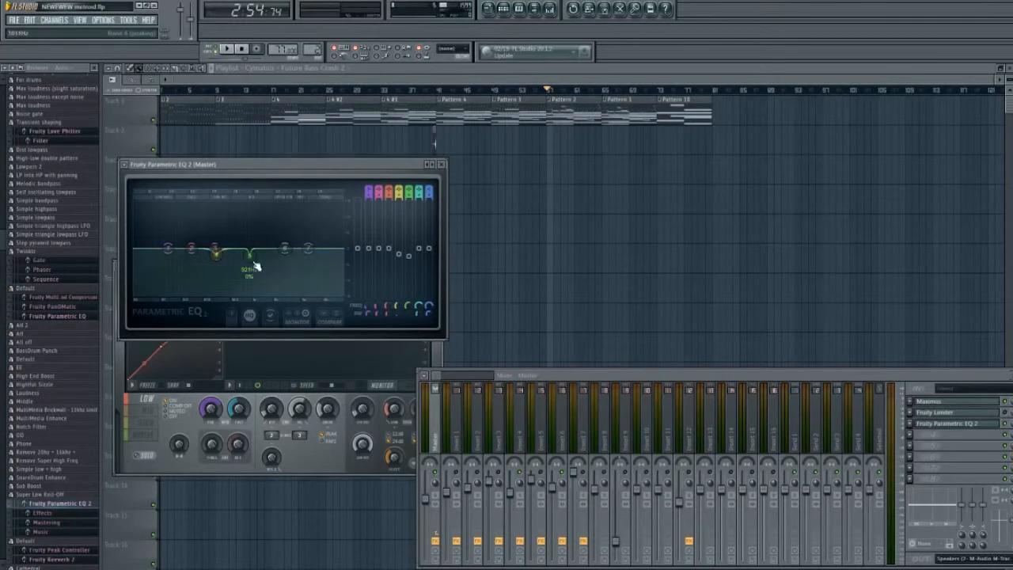
{"action": "left_click_drag", "start_coordinate": [250, 255], "coordinate": [250, 259]}
Try out the band frequency controls in Maximus on the Master track
{"action": "left_click", "coordinate": [335, 412]}
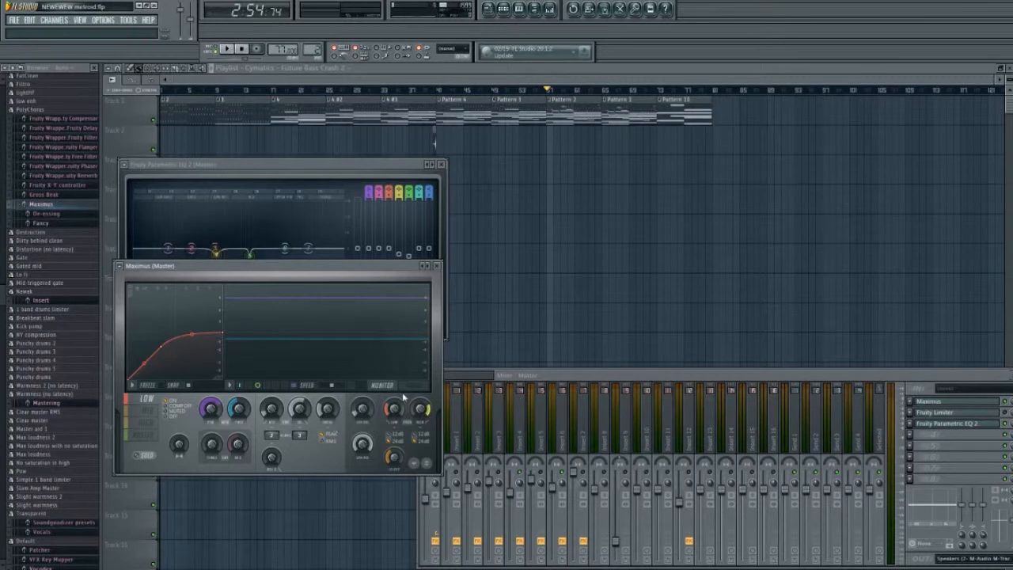
{"action": "left_click", "coordinate": [393, 410]}
{"action": "mouse_move", "coordinate": [399, 459]}
{"action": "left_mouse_down"}
{"action": "mouse_move", "coordinate": [393, 442]}
{"action": "mouse_move", "coordinate": [393, 451]}
{"action": "left_mouse_up"}
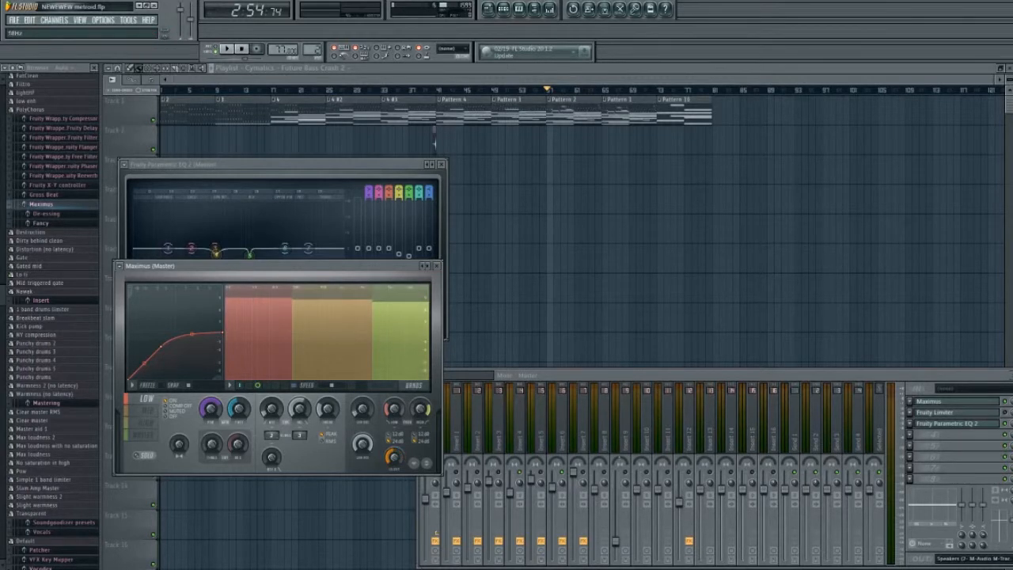
{"action": "left_click_drag", "start_coordinate": [393, 452], "coordinate": [399, 459]}
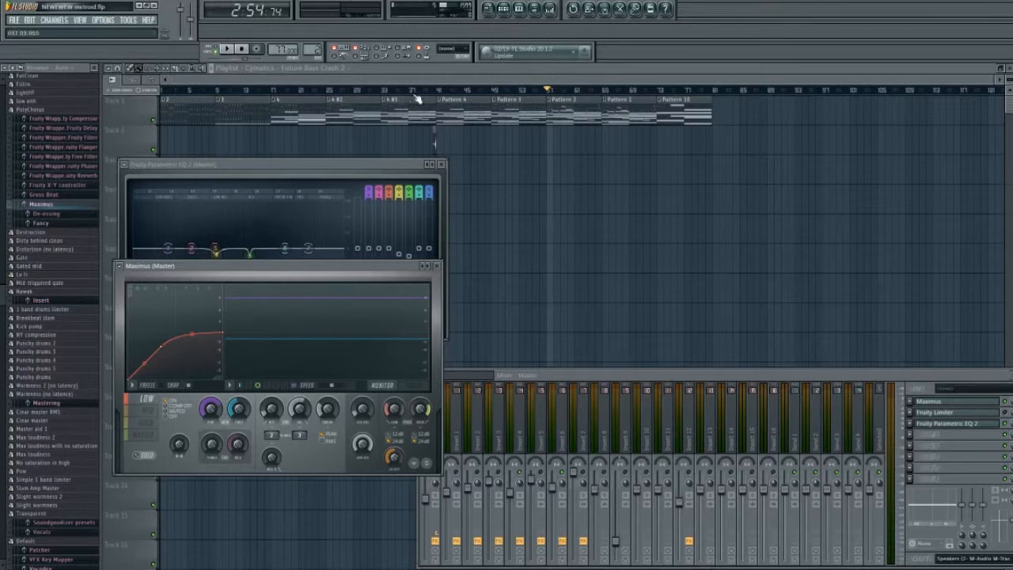
Bring up the mixer and Pattern 2's channel rack, and open Omnisphere #3 to show its RnB Triangle Lead patch
{"action": "left_click", "coordinate": [552, 8]}
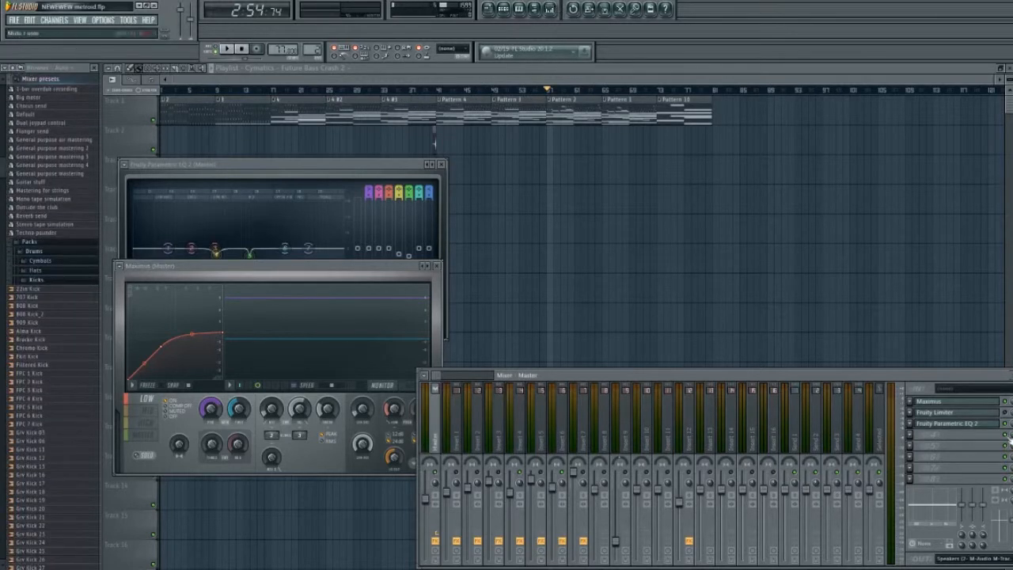
{"action": "left_click", "coordinate": [503, 8]}
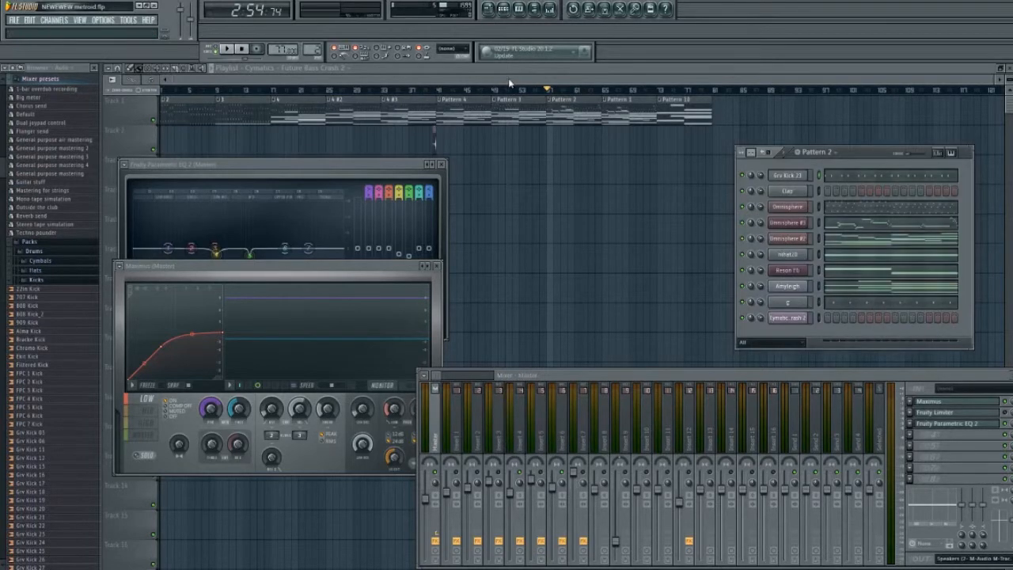
{"action": "left_click", "coordinate": [802, 229]}
{"action": "left_click", "coordinate": [763, 320]}
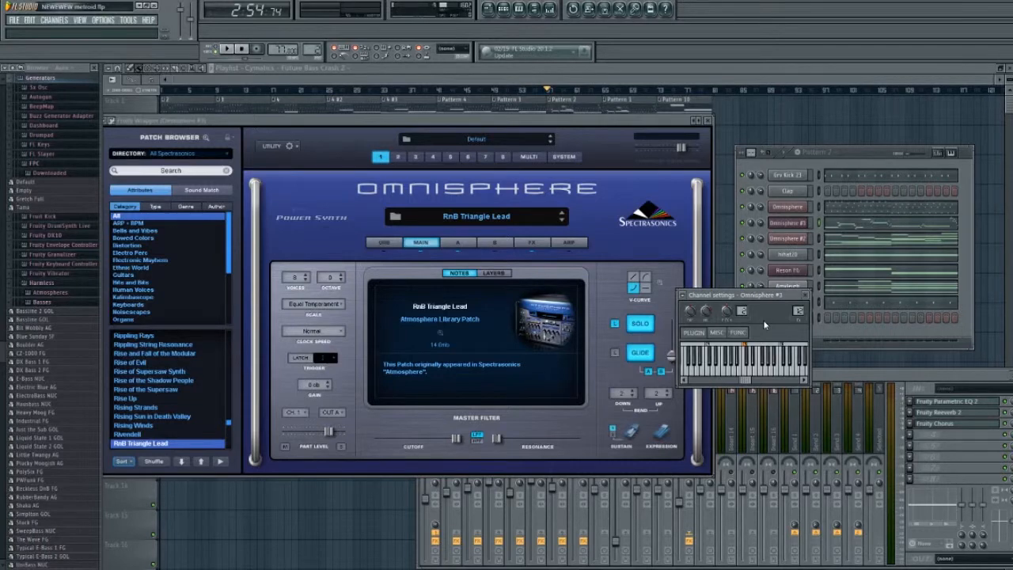
Compare the oscillator settings of layers A and B in Omnisphere #3's RnB Triangle Lead patch
{"action": "left_click", "coordinate": [446, 245]}
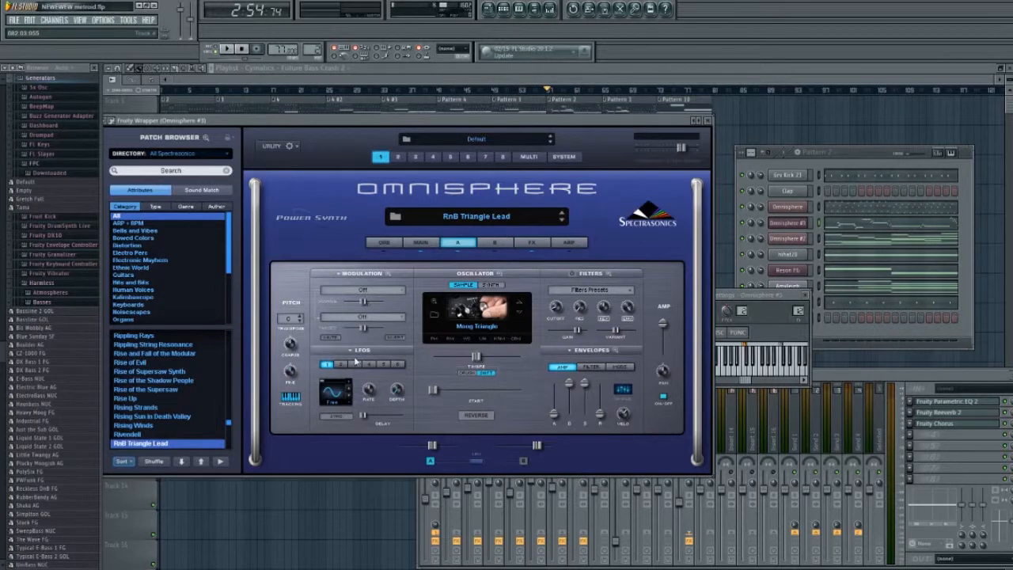
{"action": "left_click", "coordinate": [494, 242]}
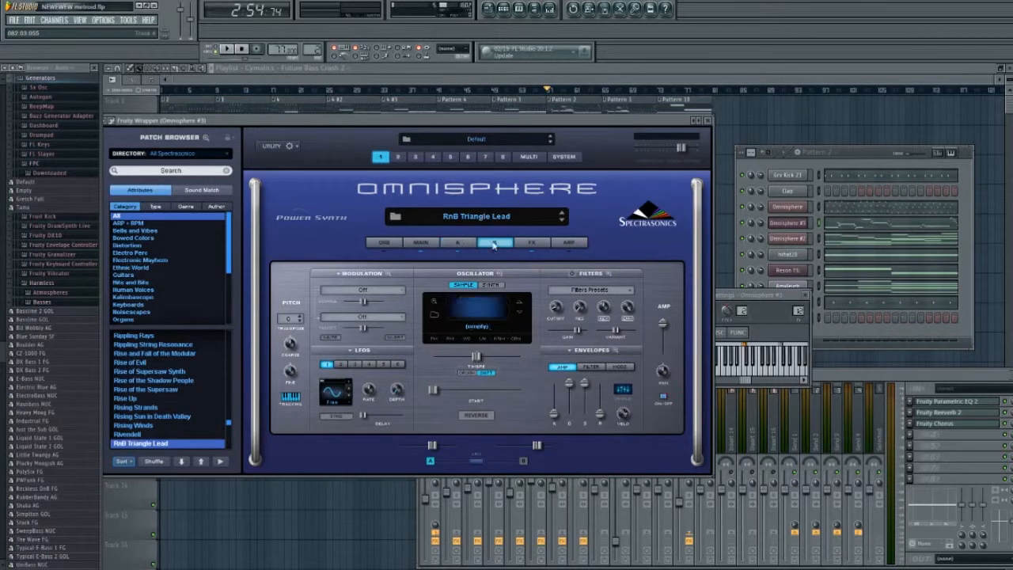
{"action": "left_click", "coordinate": [473, 243]}
{"action": "left_click", "coordinate": [495, 243]}
{"action": "left_click", "coordinate": [466, 243]}
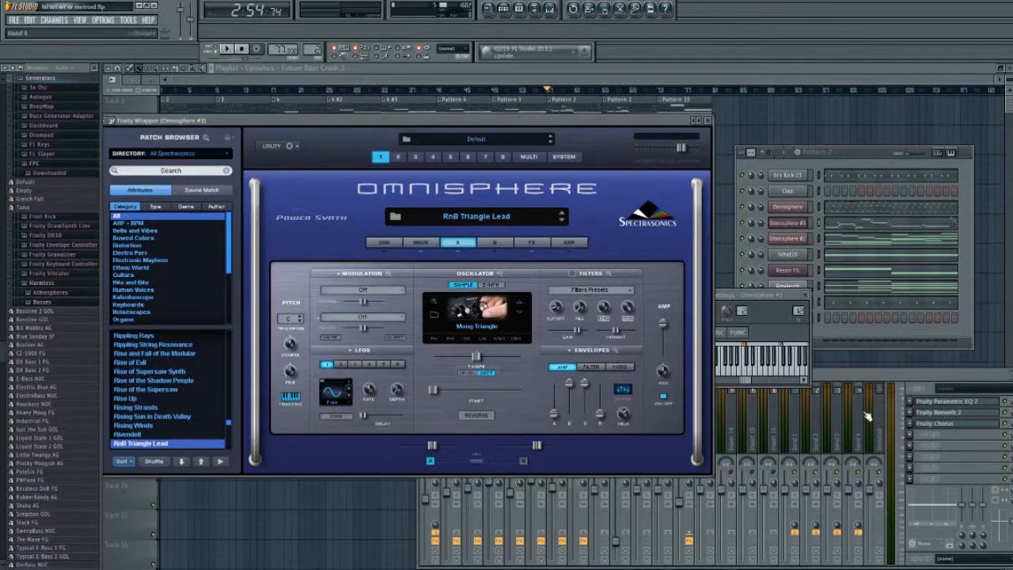
Inspect the Fruity Reeverb 2 and Fruity Parametric EQ 2 on the lead's mixer track, Insert 12
{"action": "left_click", "coordinate": [944, 382]}
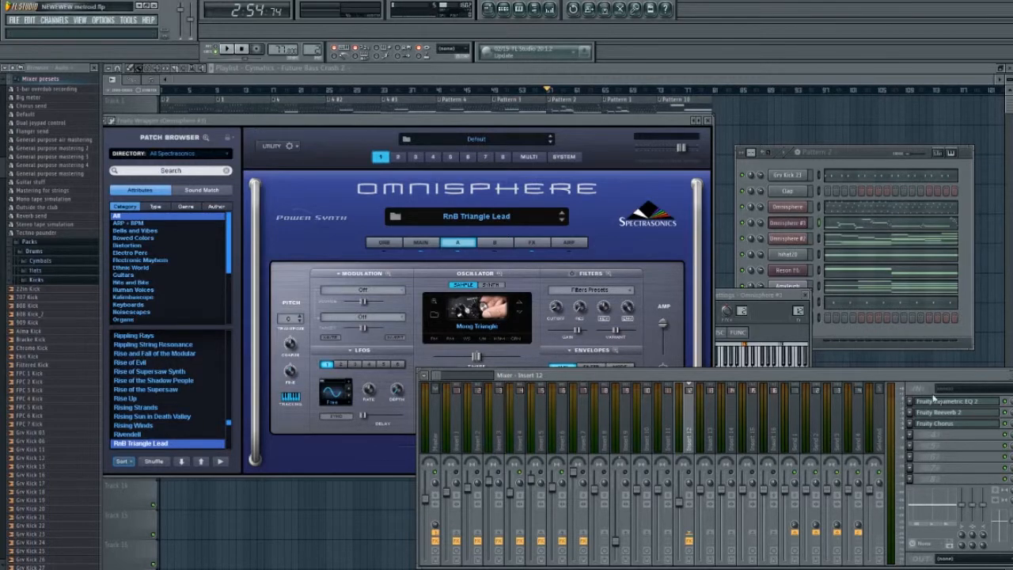
{"action": "left_click", "coordinate": [942, 412]}
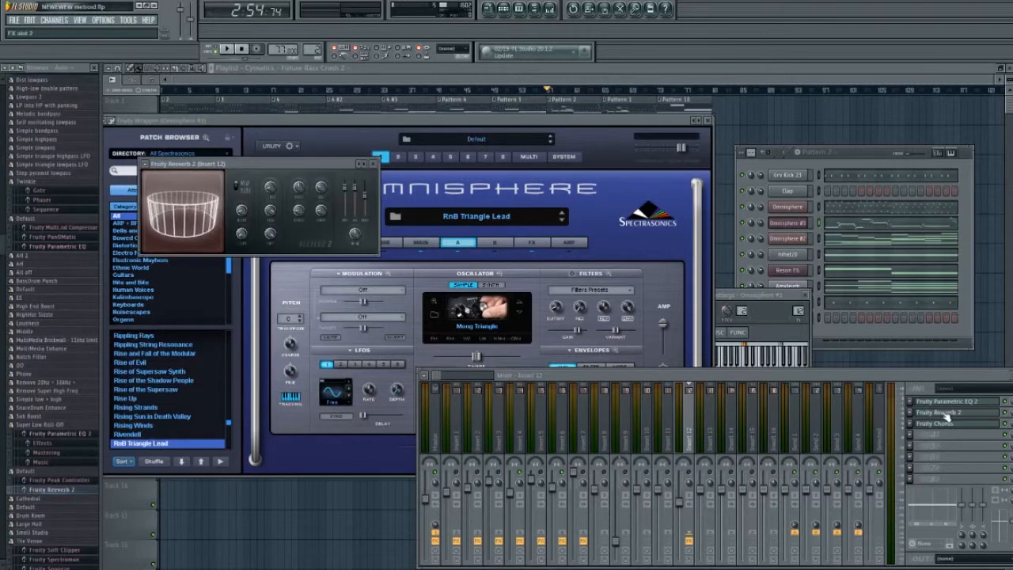
{"action": "left_click", "coordinate": [947, 403]}
{"action": "left_click", "coordinate": [948, 402]}
{"action": "left_click", "coordinate": [947, 403]}
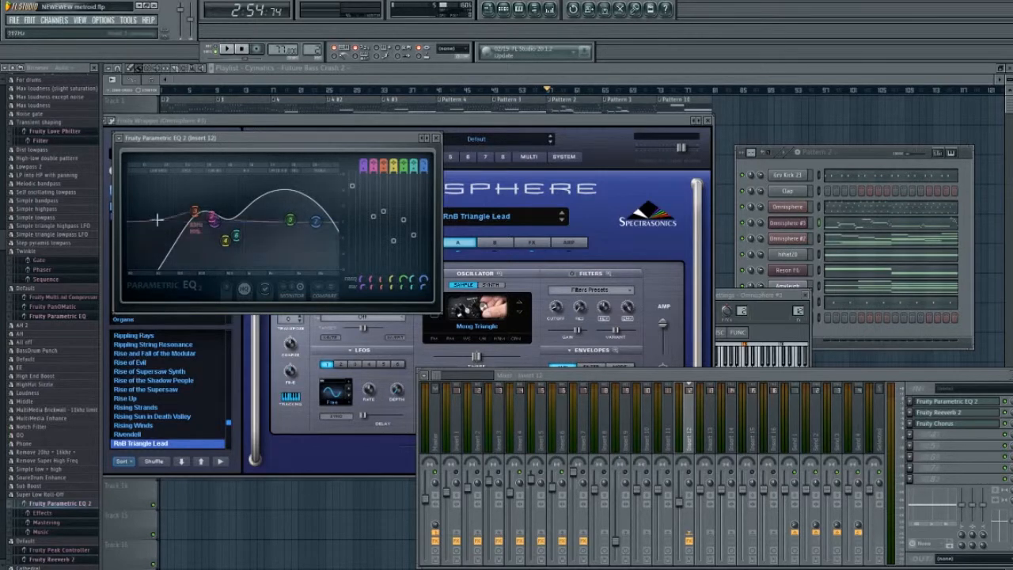
{"action": "scroll", "coordinate": [214, 218], "scroll_direction": "down", "scroll_amount": 5}
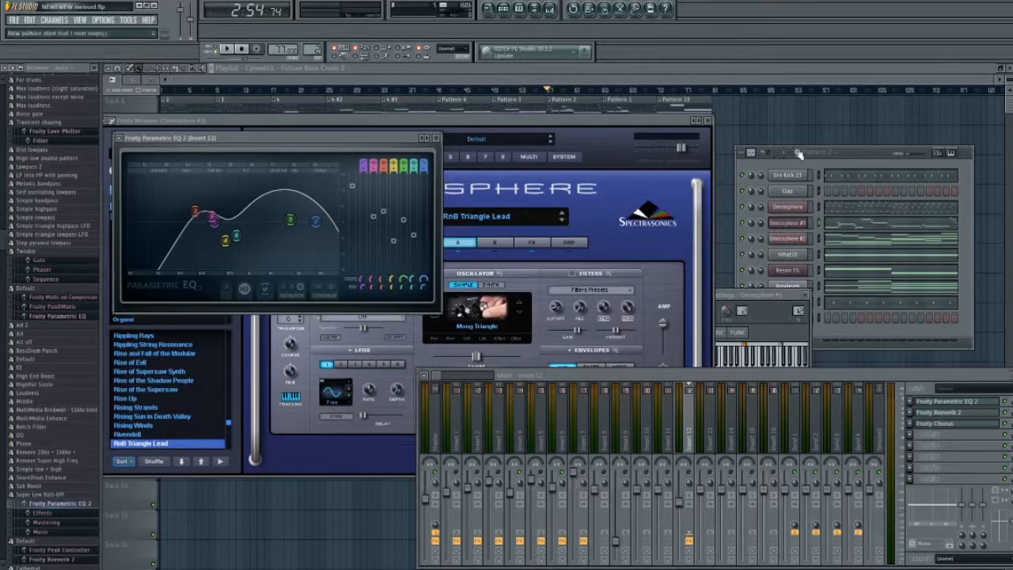
Return to the Omnisphere #3 window with Pattern 2's channel rack and the mixer in front
{"action": "left_click", "coordinate": [795, 225]}
{"action": "left_click", "coordinate": [795, 225]}
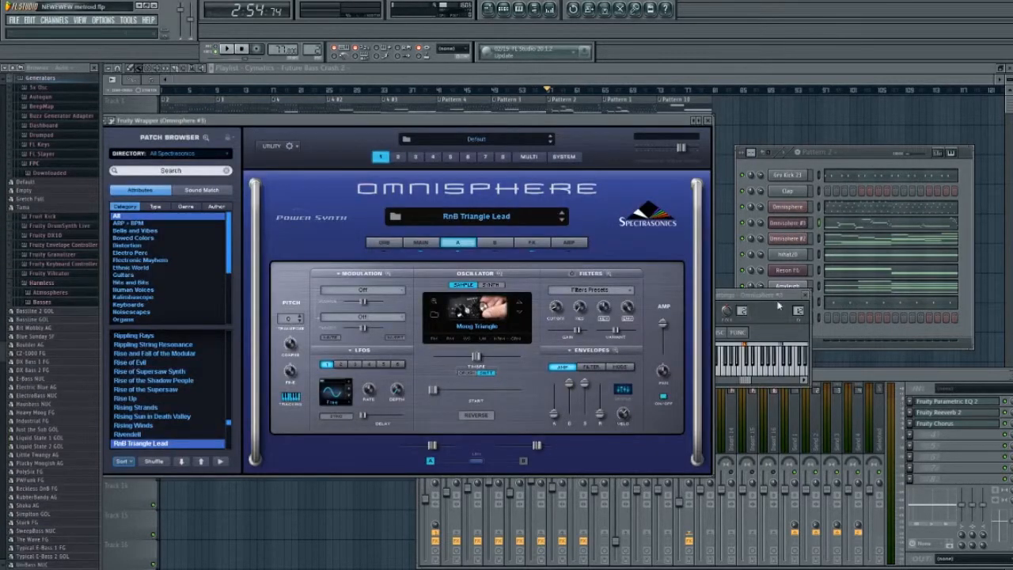
{"action": "left_click", "coordinate": [829, 168]}
{"action": "left_click", "coordinate": [774, 425]}
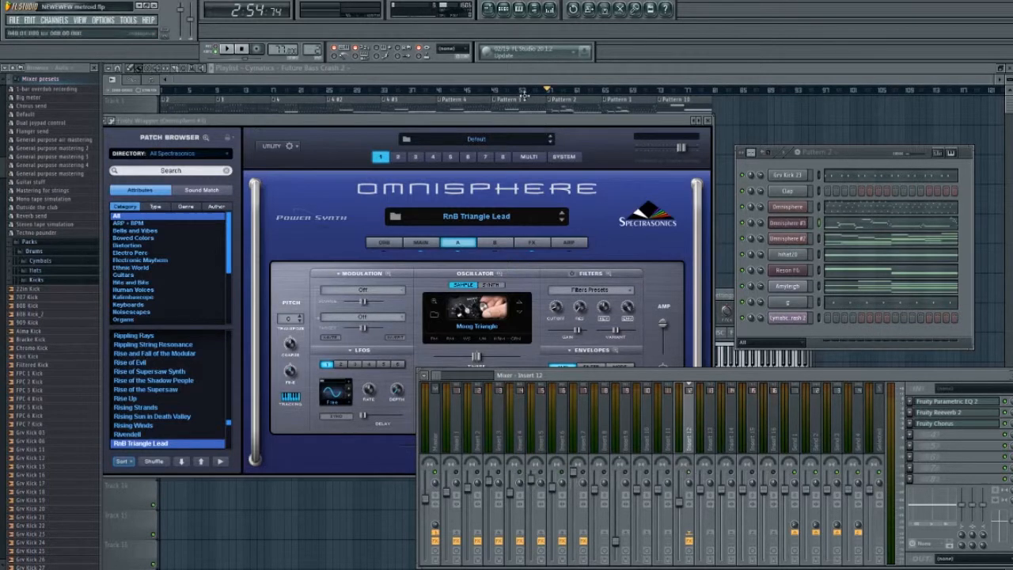
Open the Omnisphere #3 melody of the Pattern 2 clip in the piano roll, fit it in view and play it through
{"action": "left_click", "coordinate": [546, 73]}
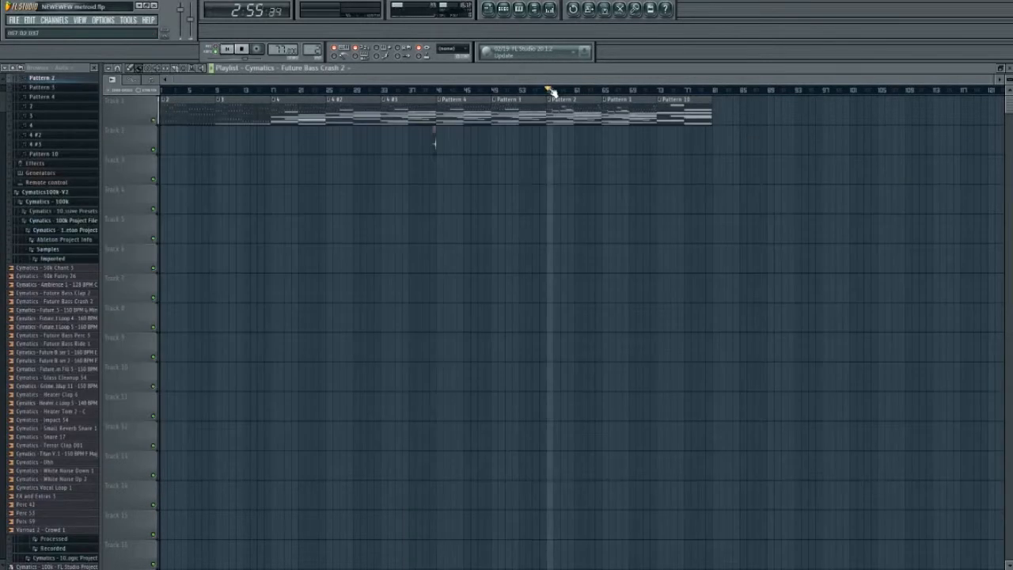
{"action": "double_click", "coordinate": [553, 104]}
{"action": "left_click_drag", "start_coordinate": [445, 79], "coordinate": [878, 127]}
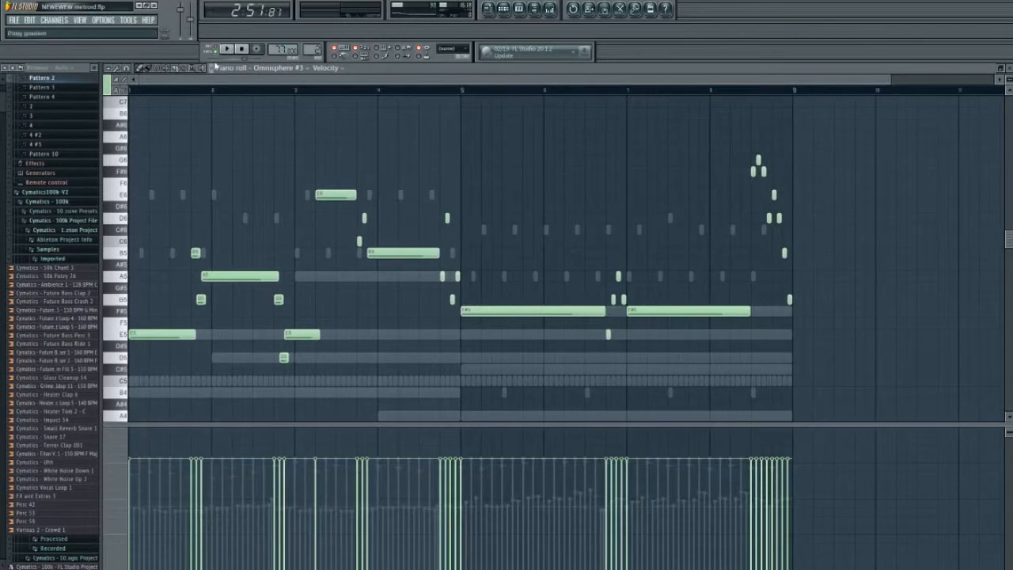
{"action": "key", "text": "space"}
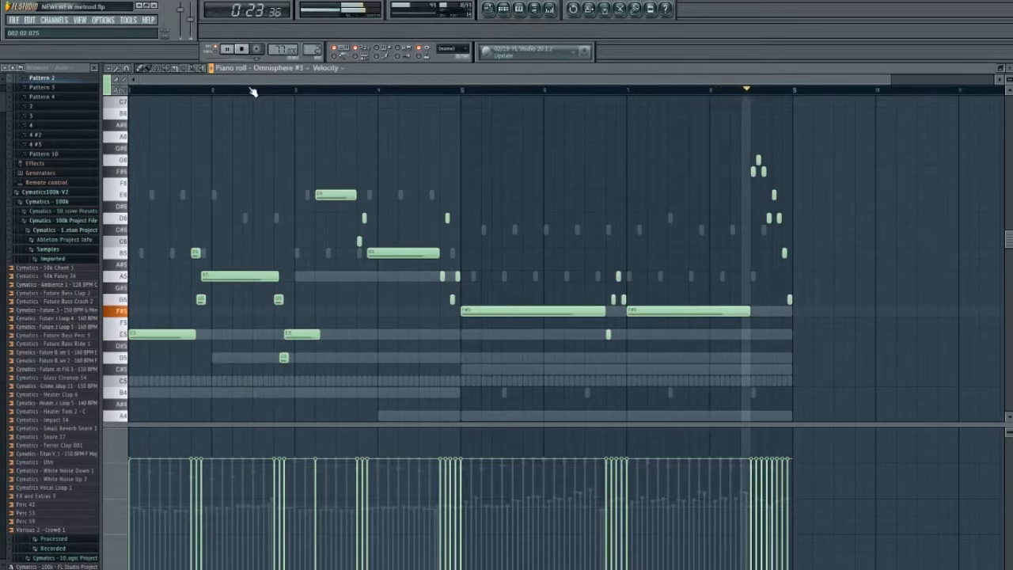
{"action": "key", "text": "space"}
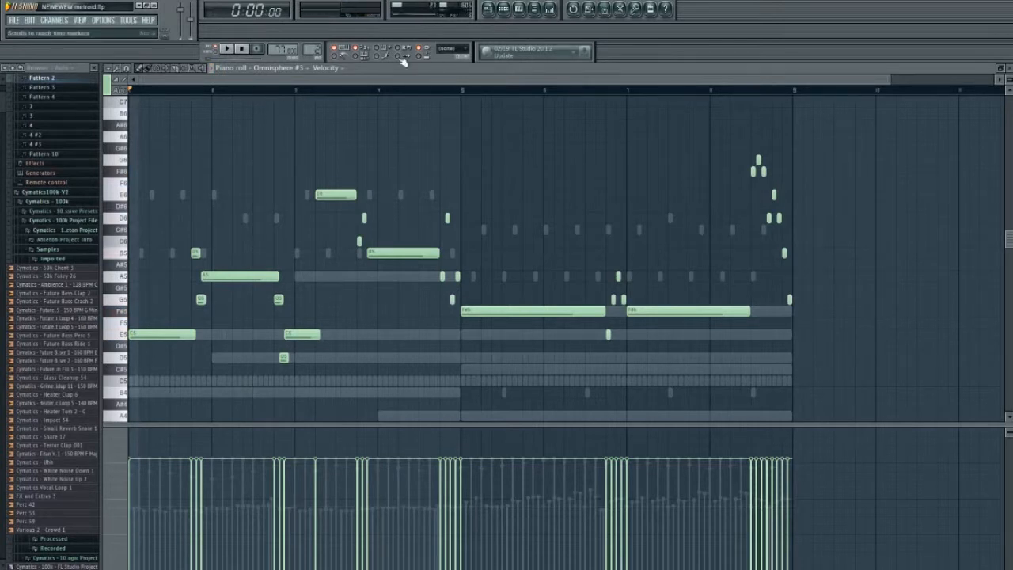
Look at the effect chains of mixer tracks Insert 3 and Insert 12
{"action": "left_click", "coordinate": [550, 9]}
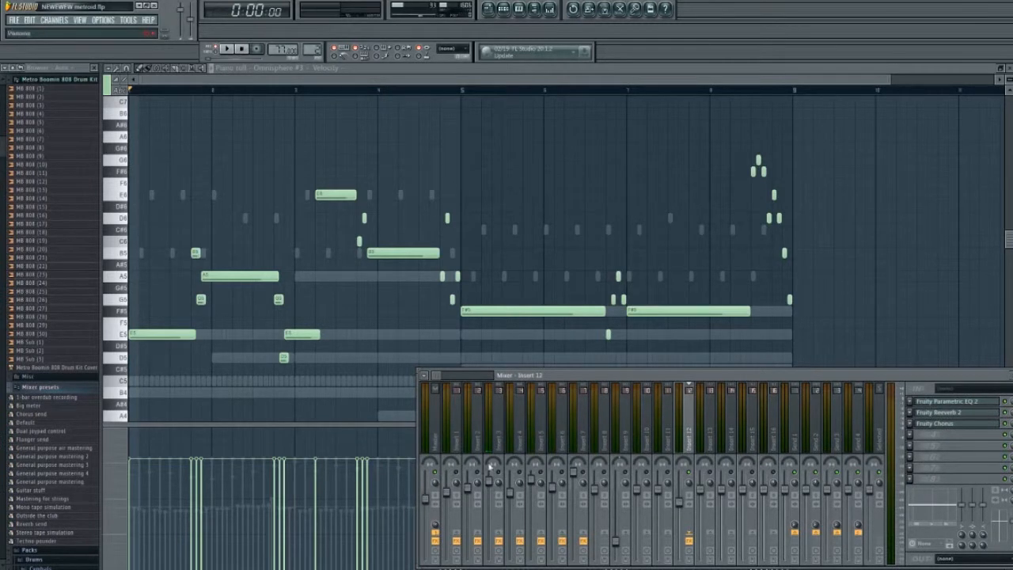
{"action": "left_click", "coordinate": [500, 440]}
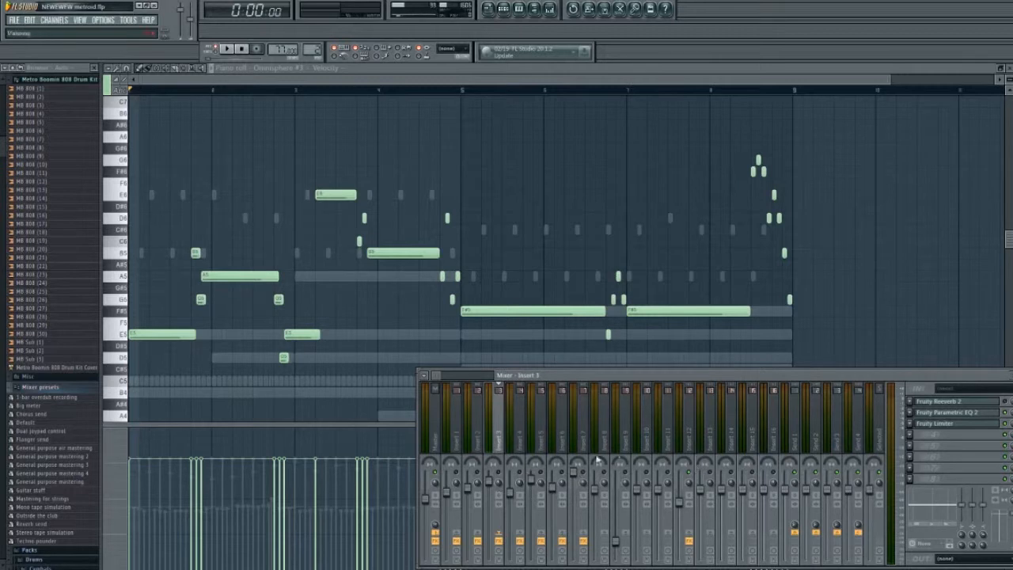
{"action": "left_click", "coordinate": [693, 444]}
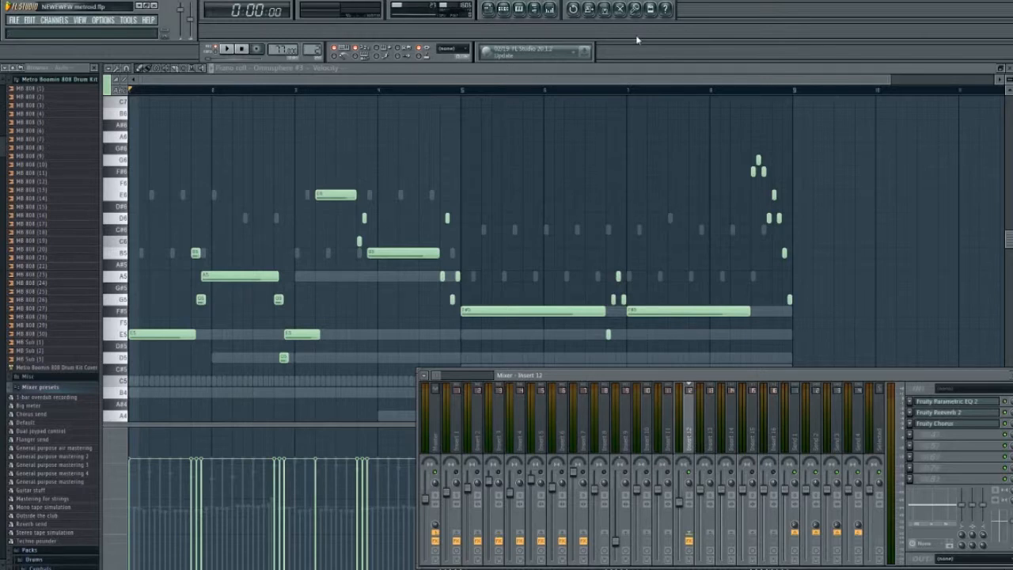
Hide the mixer, return to the playlist and make the pattern named 2 the current one
{"action": "left_click", "coordinate": [549, 8]}
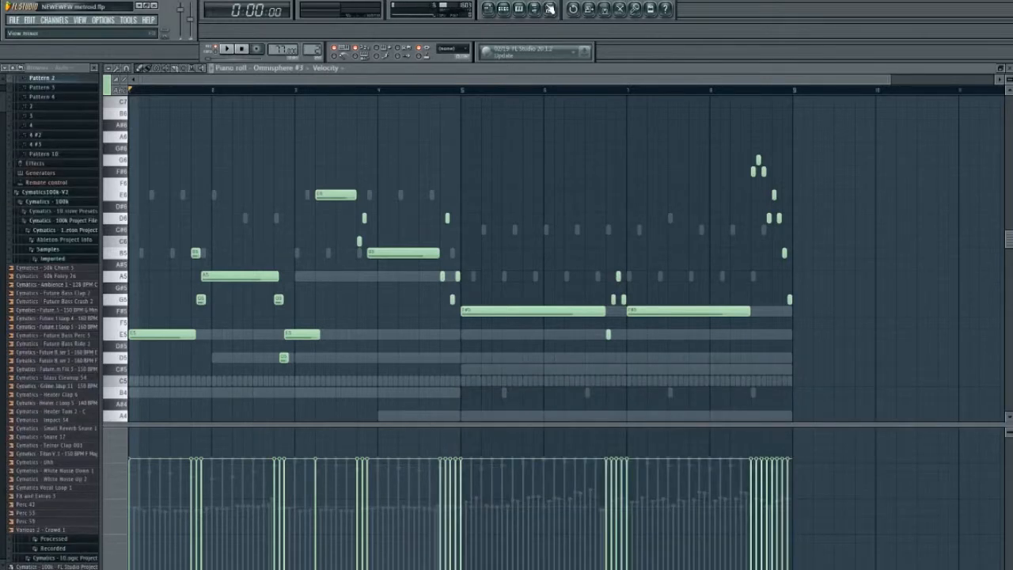
{"action": "left_click", "coordinate": [550, 8]}
{"action": "left_click", "coordinate": [491, 11]}
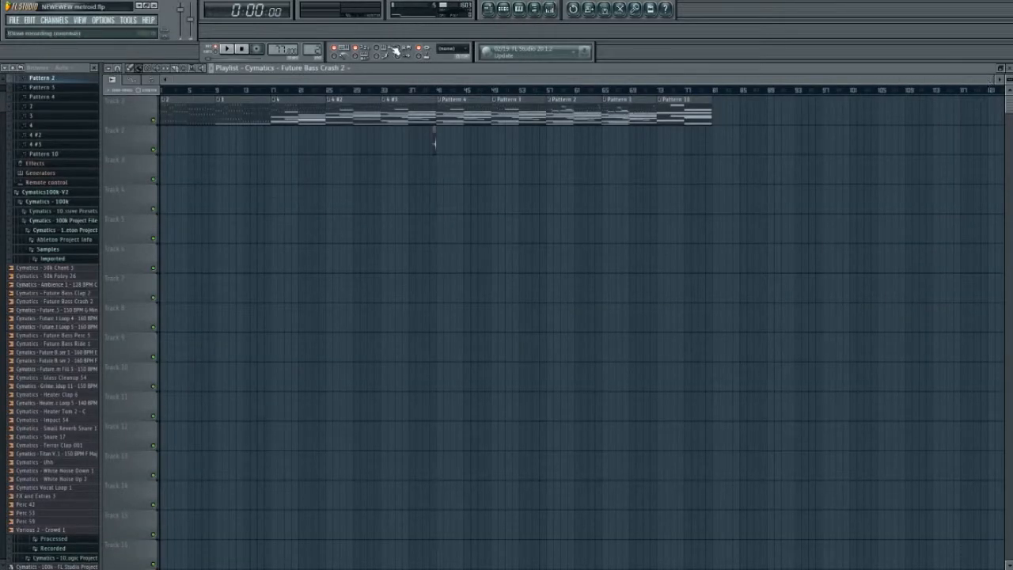
{"action": "left_click", "coordinate": [276, 100]}
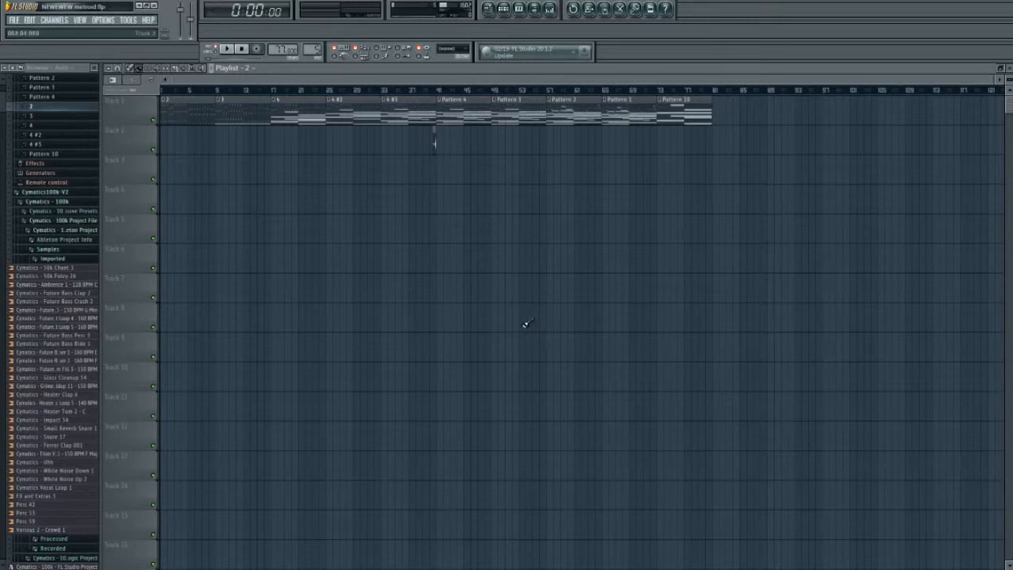
Inspect the channel settings of the Cymatics - Future Bass Crash 2 clip on Track 2, then close them and fit the whole arrangement in view
{"action": "scroll", "coordinate": [333, 92], "scroll_direction": "up", "scroll_amount": 5}
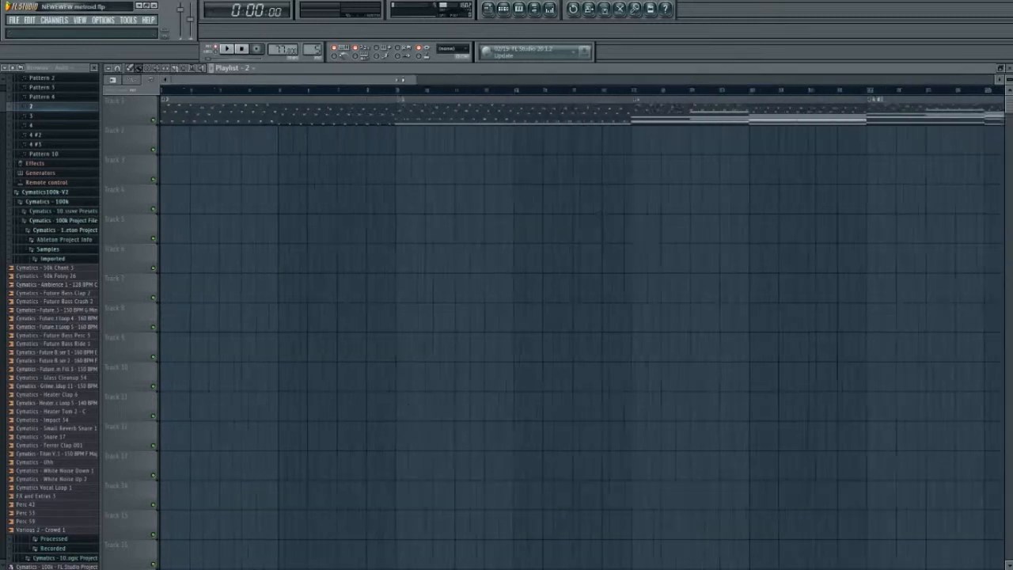
{"action": "left_click_drag", "start_coordinate": [333, 92], "coordinate": [592, 86]}
{"action": "left_click", "coordinate": [547, 141]}
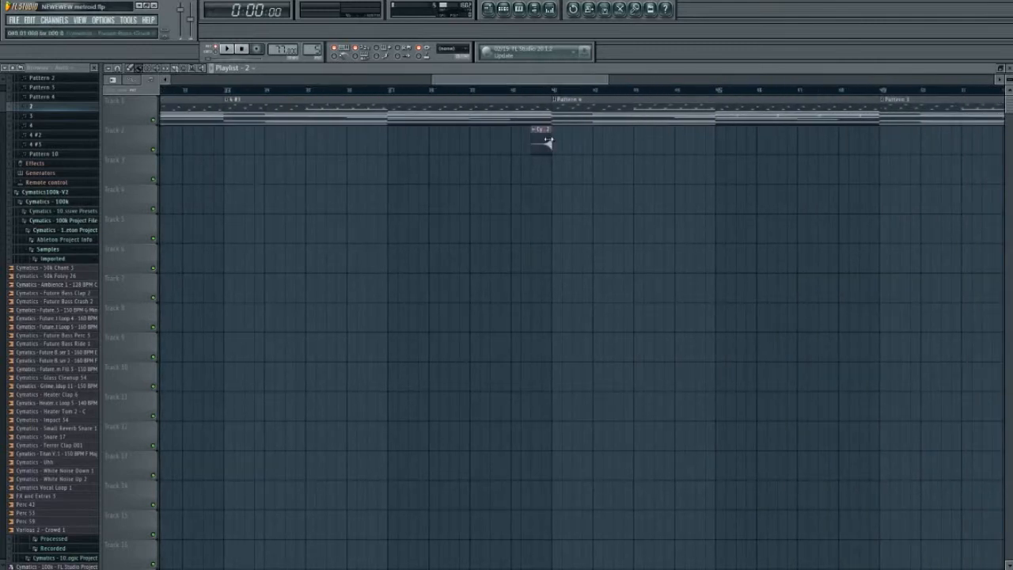
{"action": "left_click", "coordinate": [543, 131]}
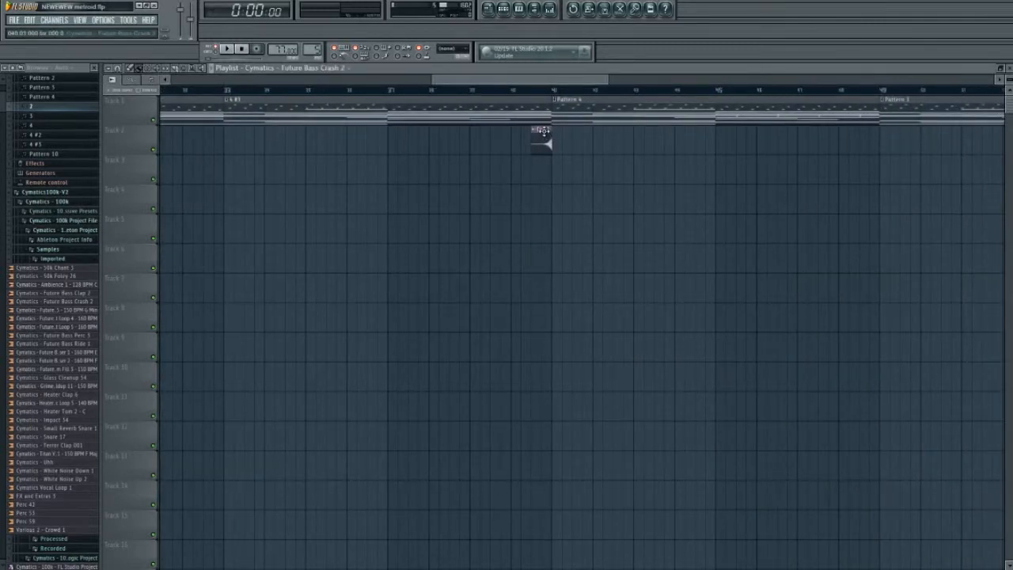
{"action": "double_click", "coordinate": [543, 131]}
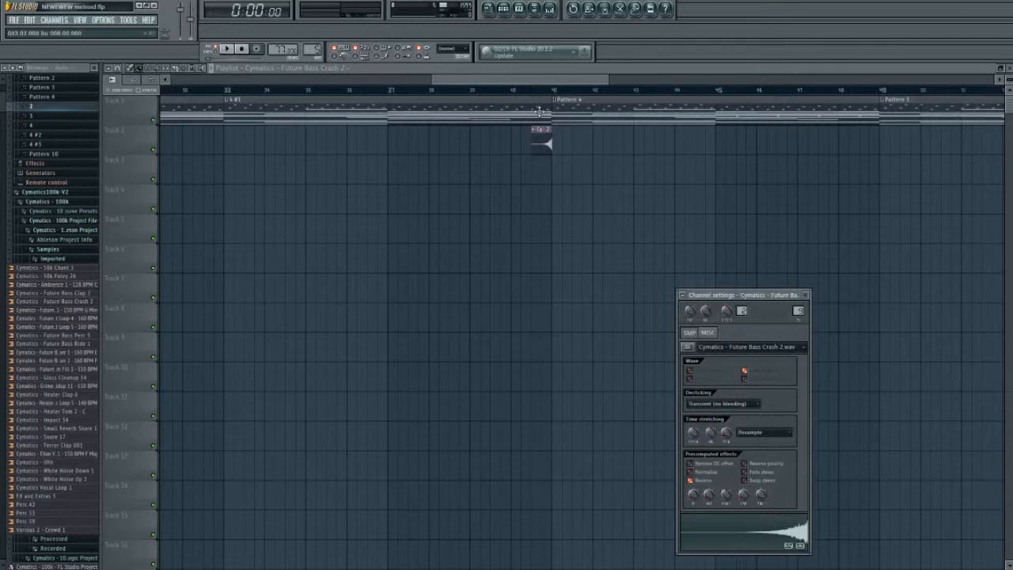
{"action": "left_click_drag", "start_coordinate": [609, 78], "coordinate": [630, 79]}
{"action": "double_click", "coordinate": [500, 141]}
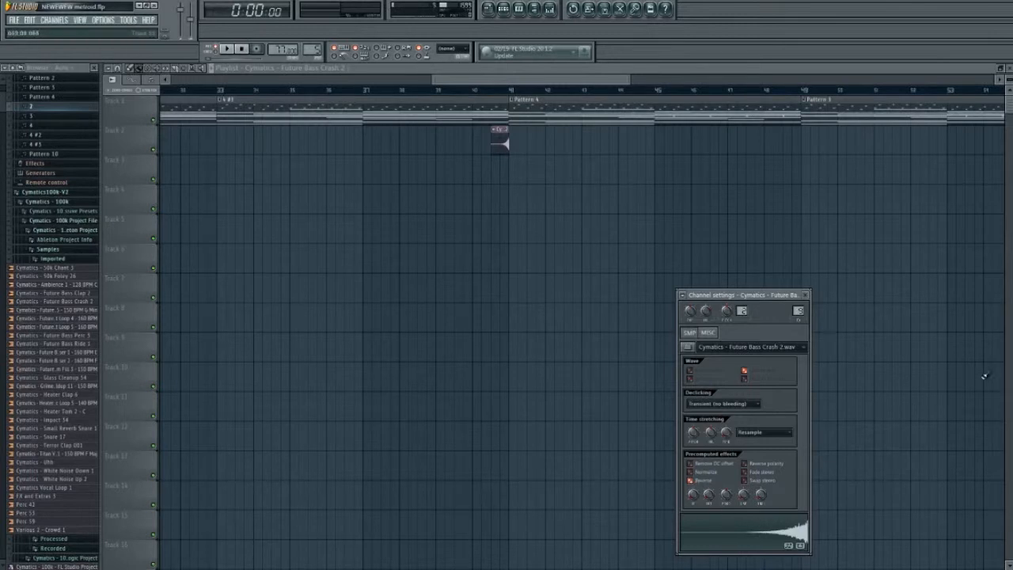
{"action": "left_click_drag", "start_coordinate": [635, 87], "coordinate": [248, 84]}
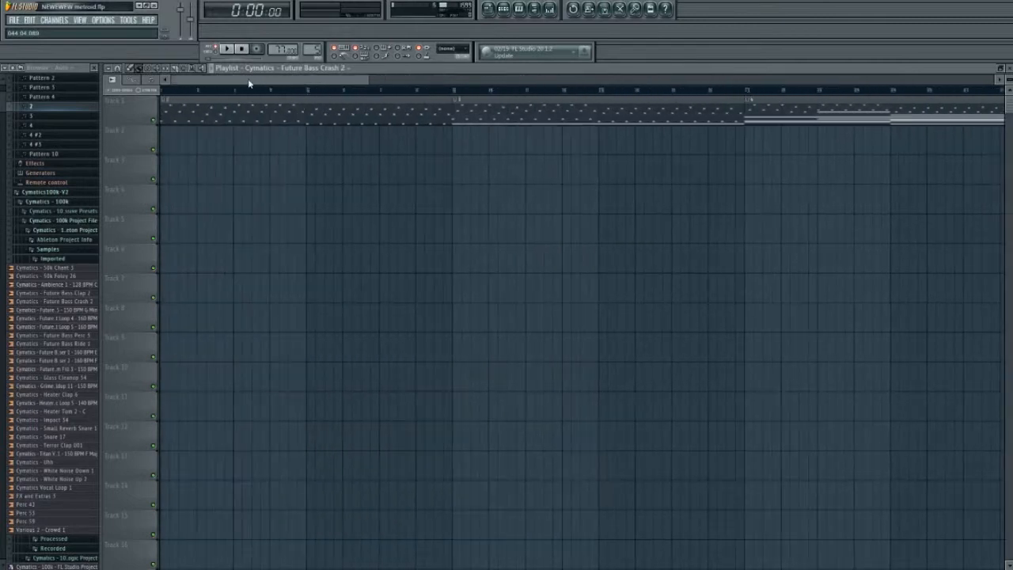
{"action": "left_click_drag", "start_coordinate": [368, 79], "coordinate": [966, 74]}
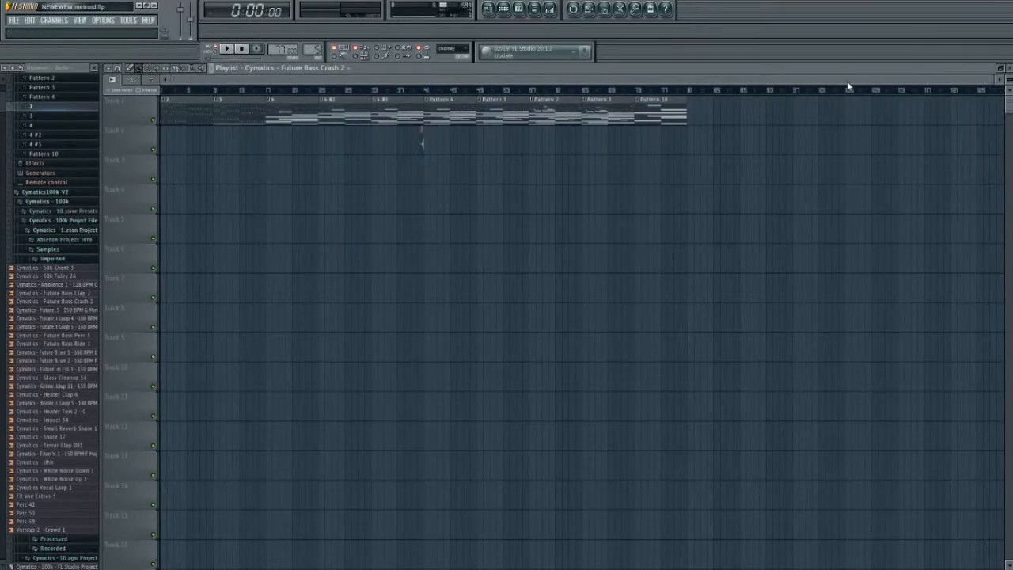